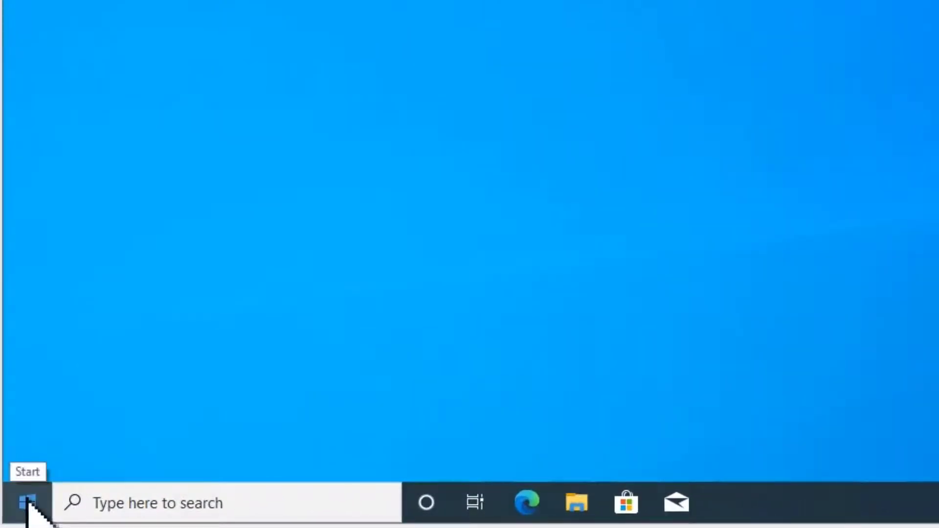
Open the Windows Temp folder by running the command Temp, and grant permanent access to the folder
{"action": "right_click", "coordinate": [28, 501]}
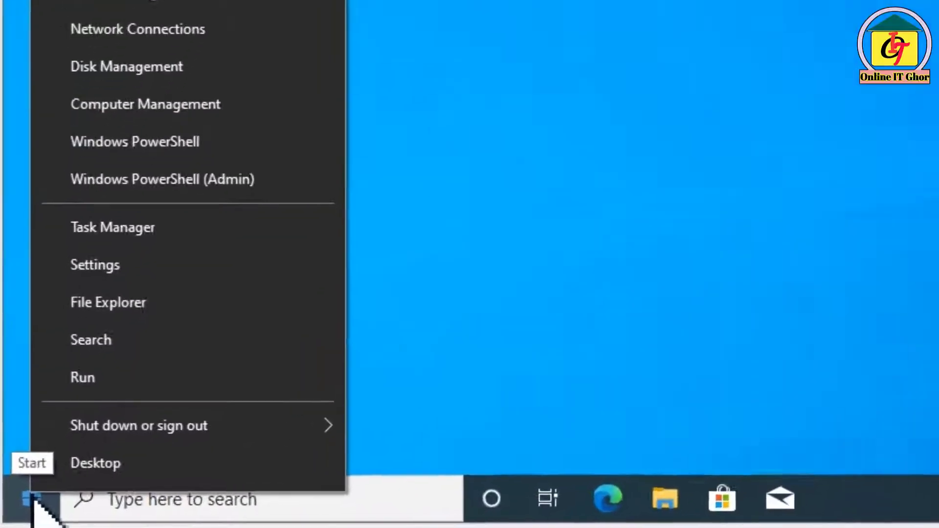
{"action": "left_click", "coordinate": [87, 362]}
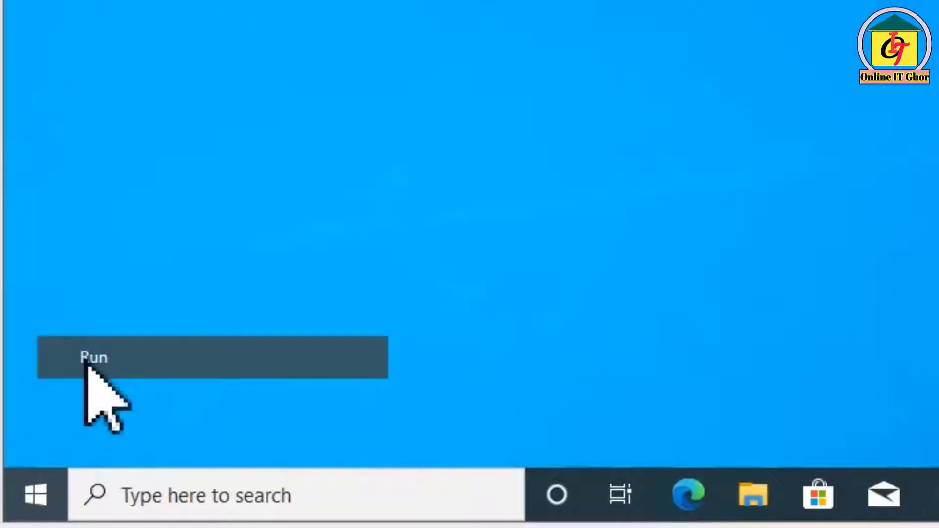
{"action": "right_click", "coordinate": [142, 329]}
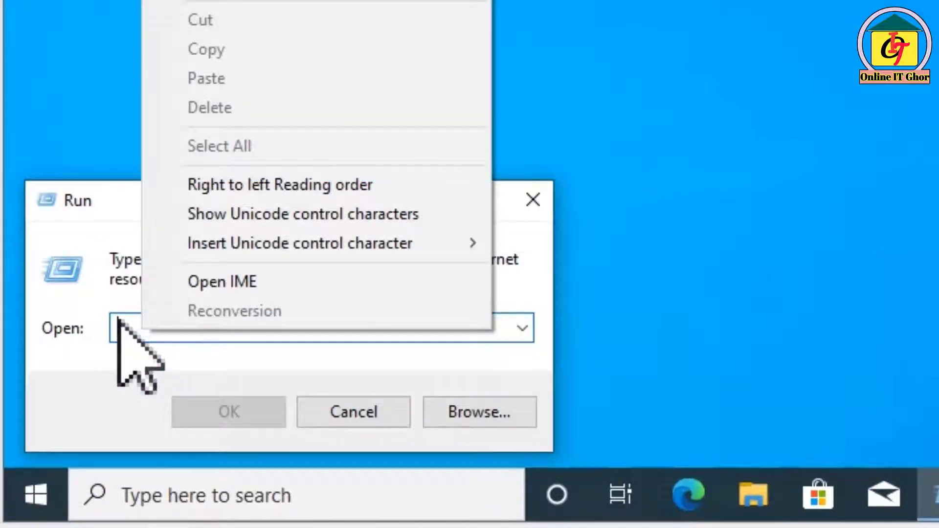
{"action": "left_click", "coordinate": [123, 329]}
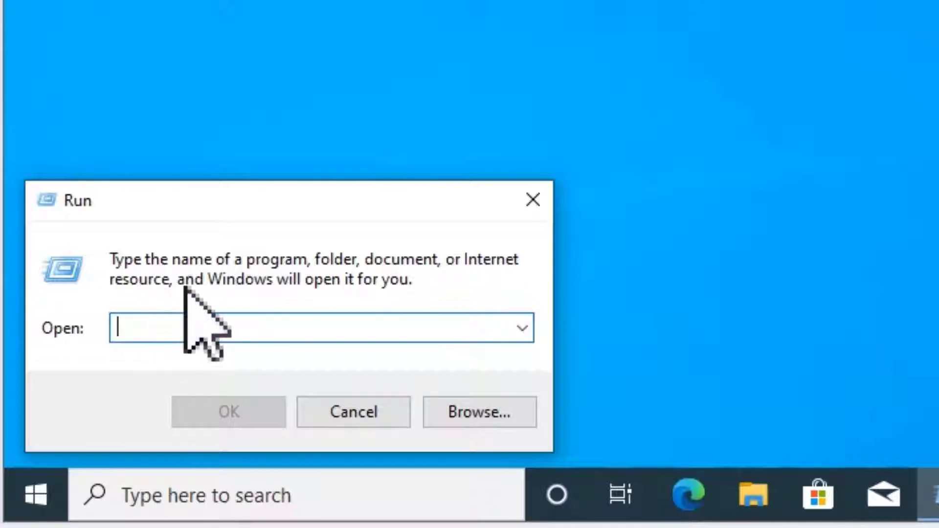
{"action": "type", "text": "Temp"}
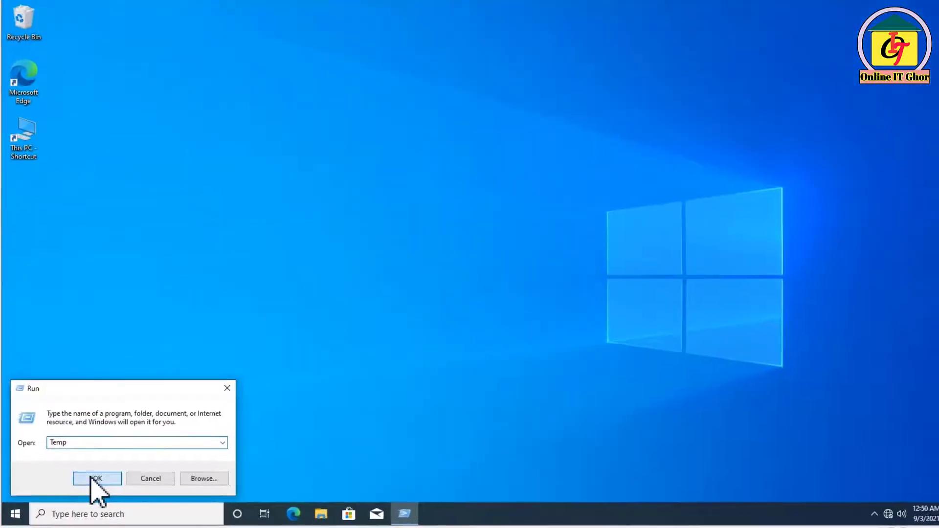
{"action": "left_click", "coordinate": [228, 412]}
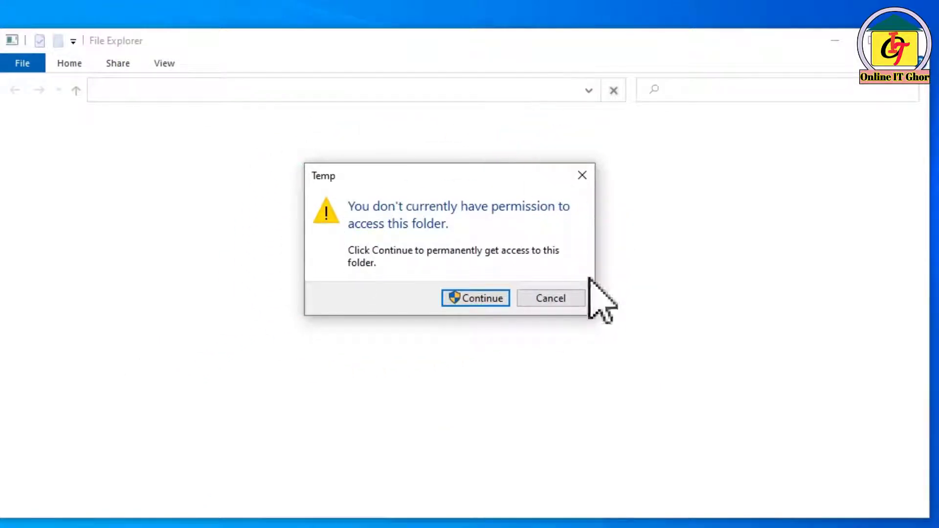
{"action": "left_click", "coordinate": [475, 299]}
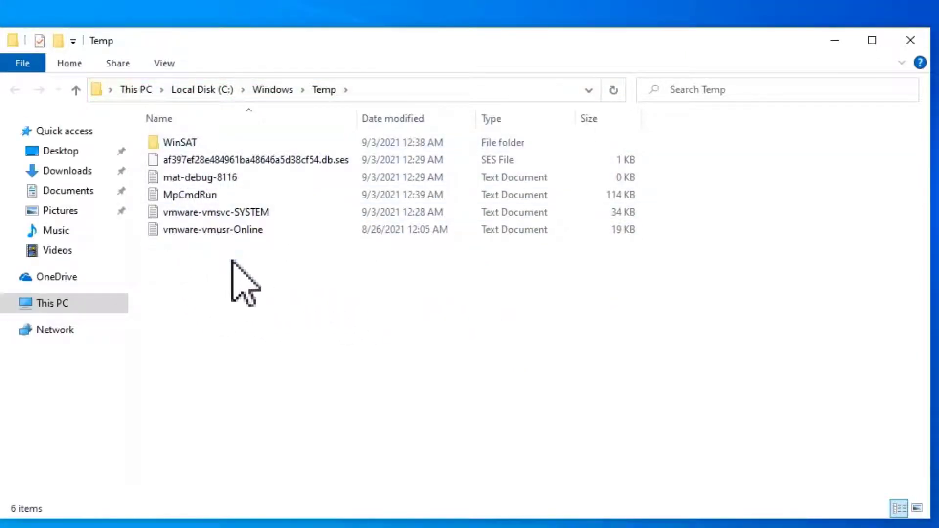
Delete everything in the Windows Temp folder, skipping all items that need administrator permission or are in use
{"action": "left_click", "coordinate": [202, 162]}
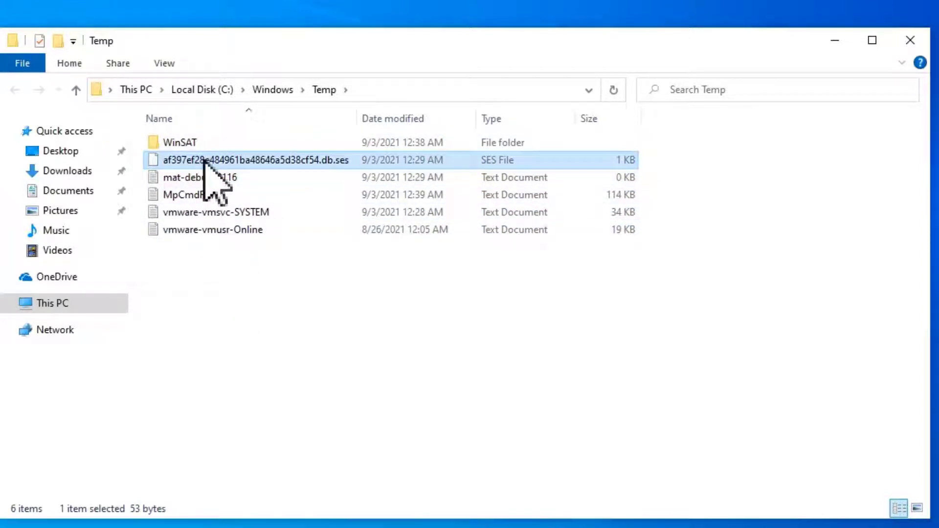
{"action": "key", "text": "ctrl+a"}
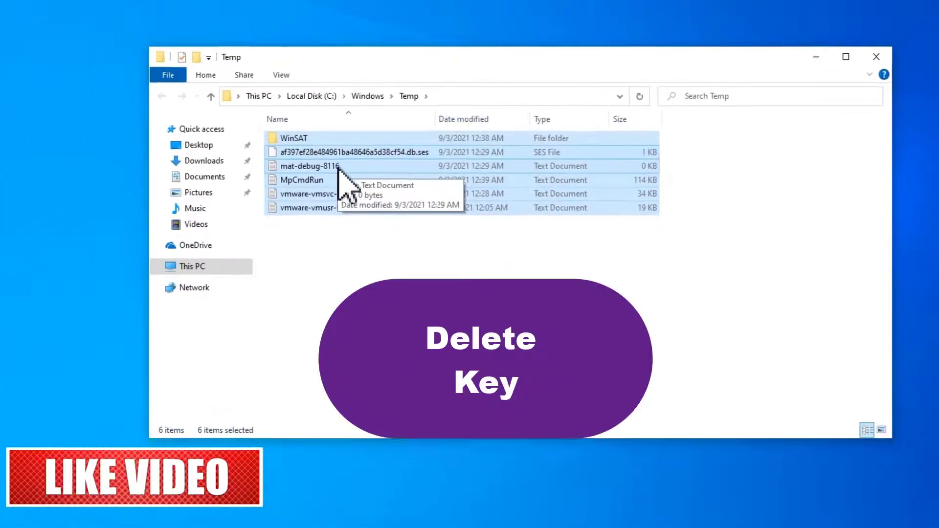
{"action": "key", "text": "Delete"}
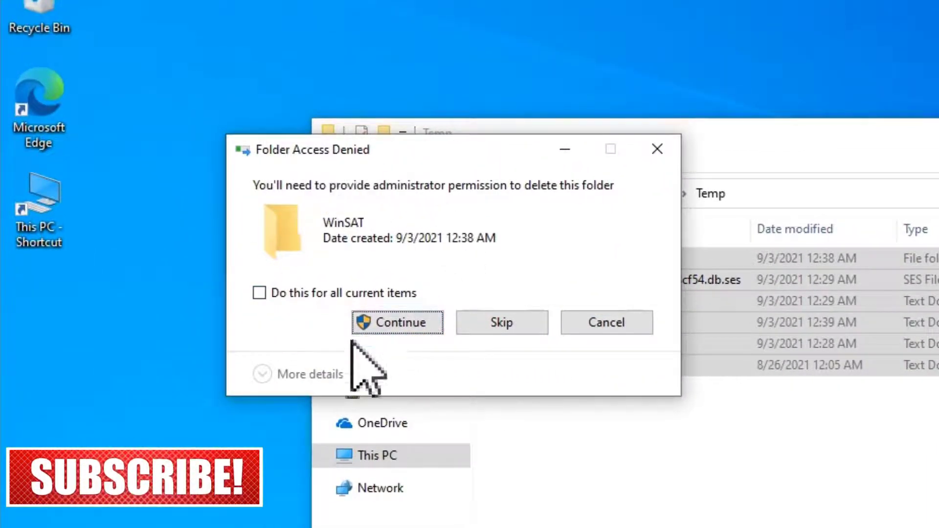
{"action": "left_click", "coordinate": [259, 293]}
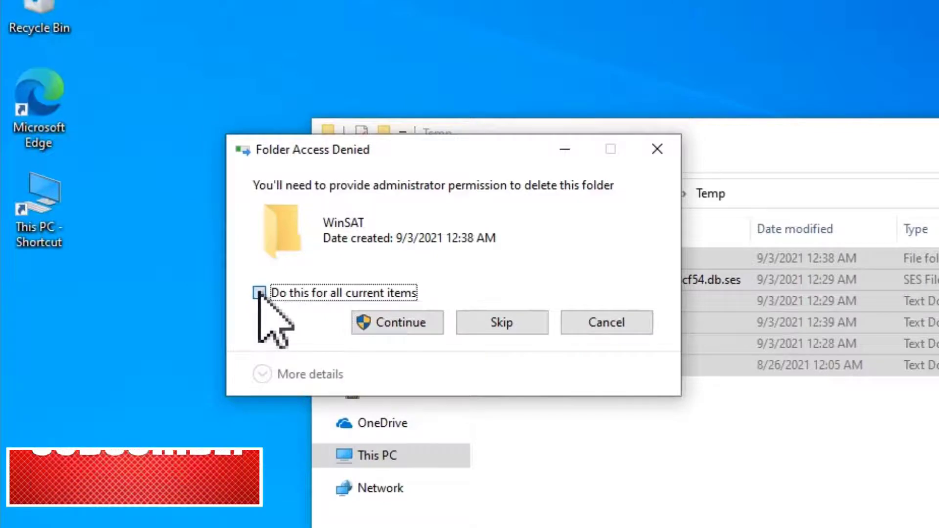
{"action": "left_click", "coordinate": [499, 323]}
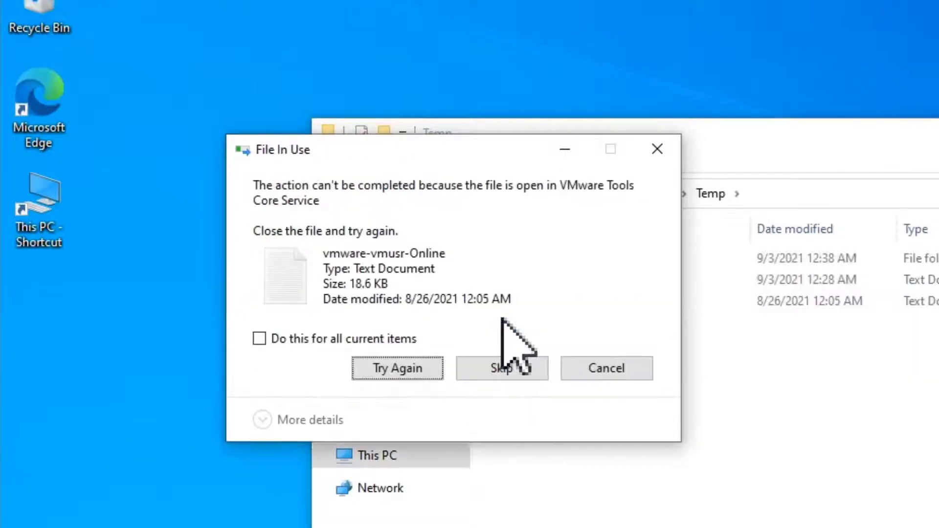
{"action": "left_click", "coordinate": [259, 339]}
{"action": "left_click", "coordinate": [493, 369]}
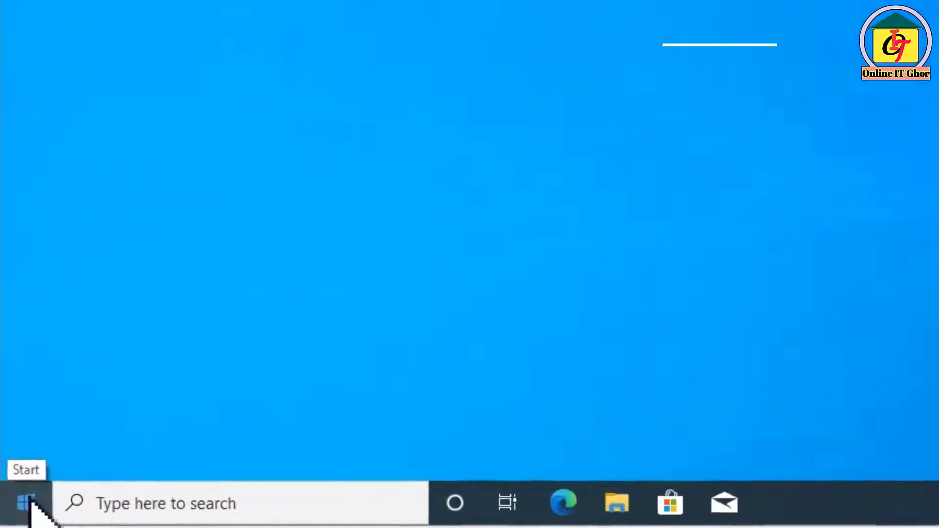
Open the user account's local temporary folder by running the command %Temp%
{"action": "right_click", "coordinate": [34, 496]}
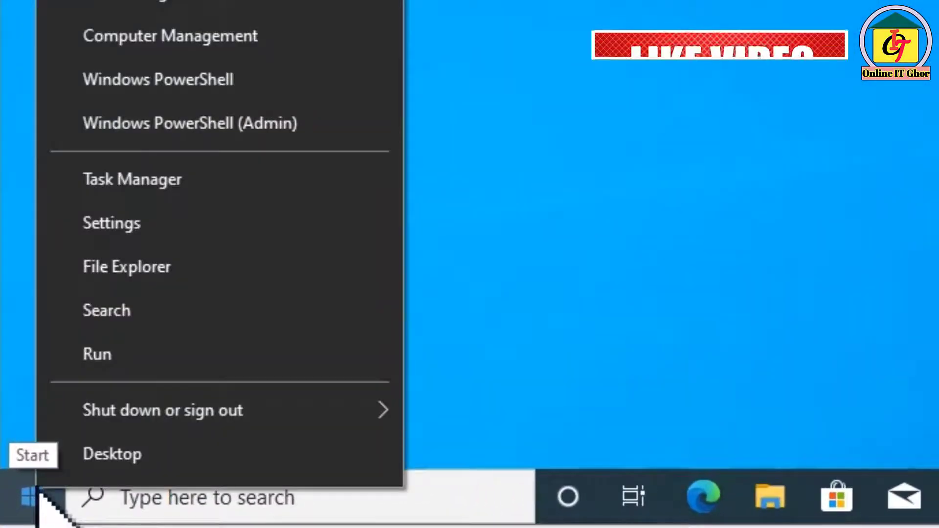
{"action": "left_click", "coordinate": [100, 352]}
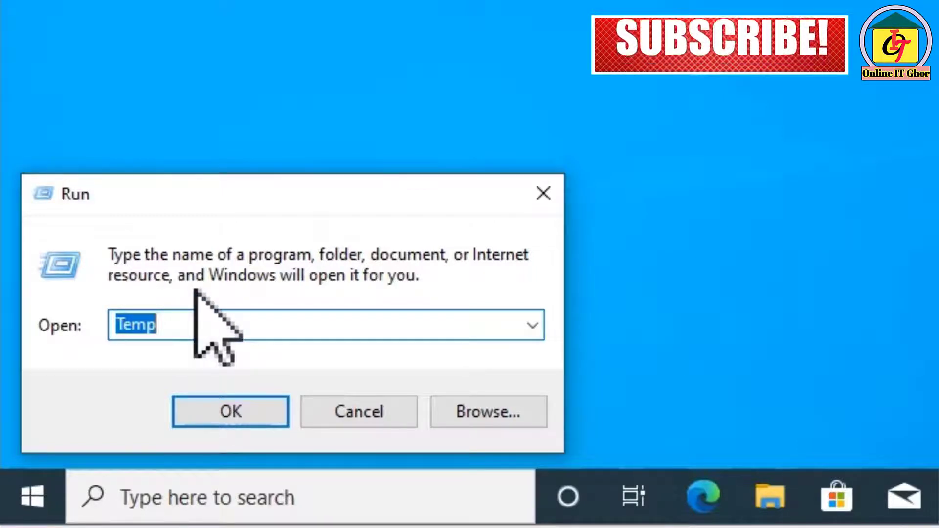
{"action": "type", "text": "%"}
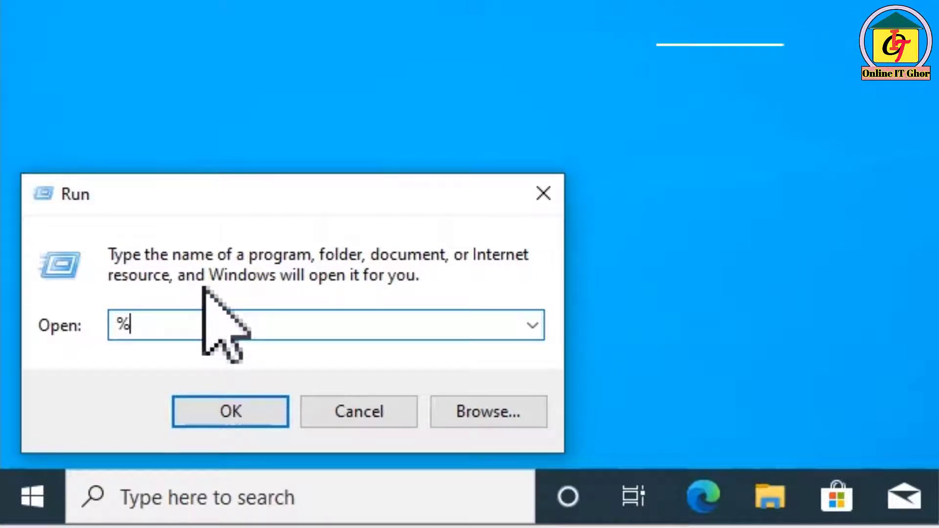
{"action": "type", "text": "Temp%"}
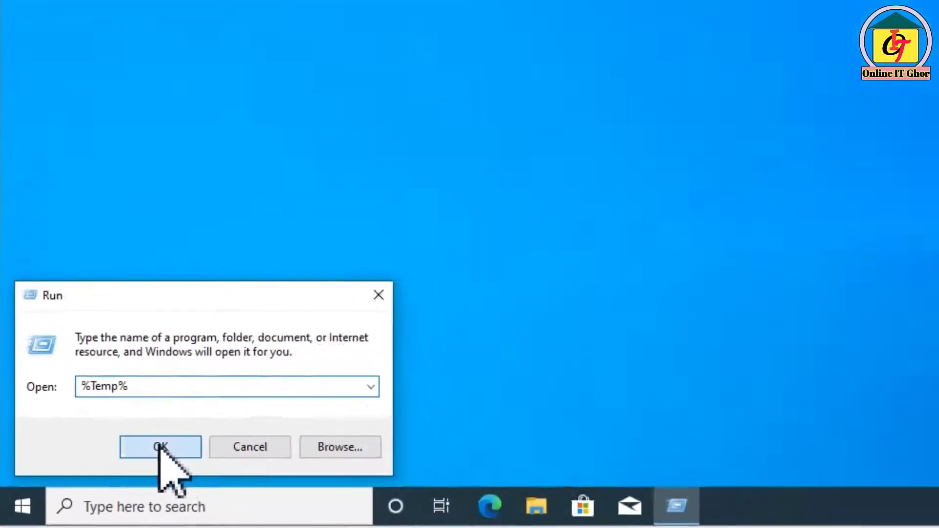
{"action": "left_click", "coordinate": [229, 412]}
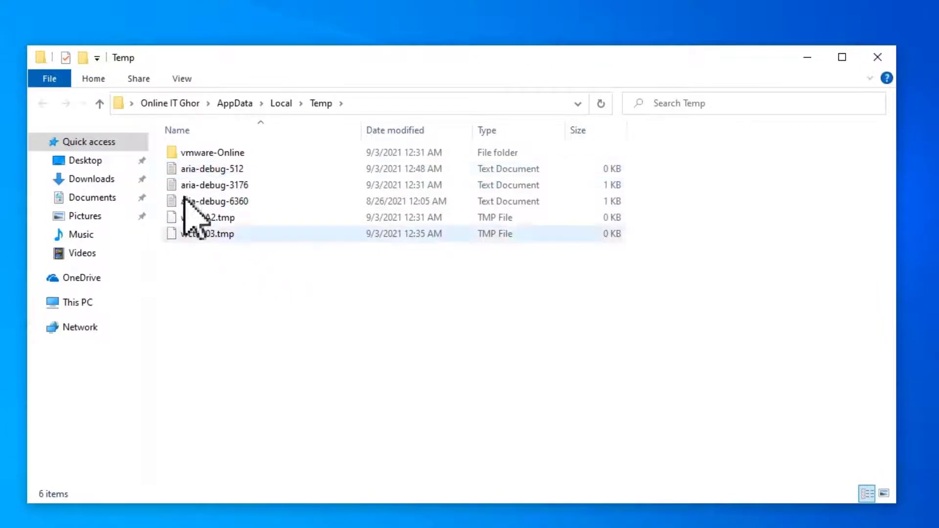
Delete all files and folders in the user's local Temp folder, skipping every item that is in use
{"action": "left_click", "coordinate": [220, 170]}
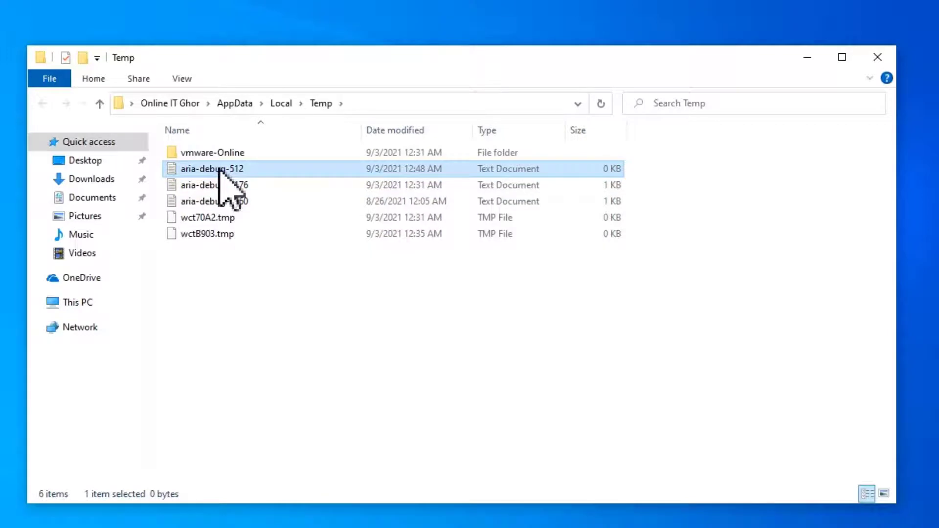
{"action": "key", "text": "ctrl+a"}
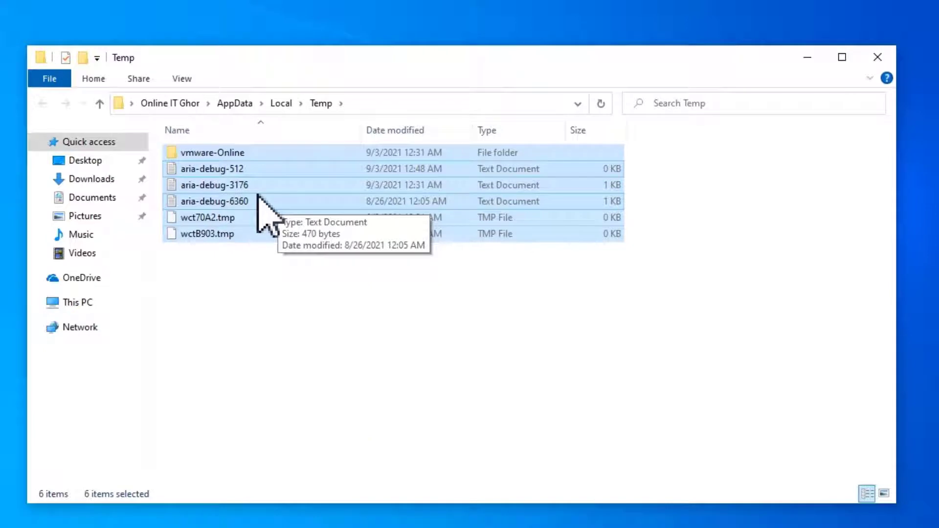
{"action": "key", "text": "Delete"}
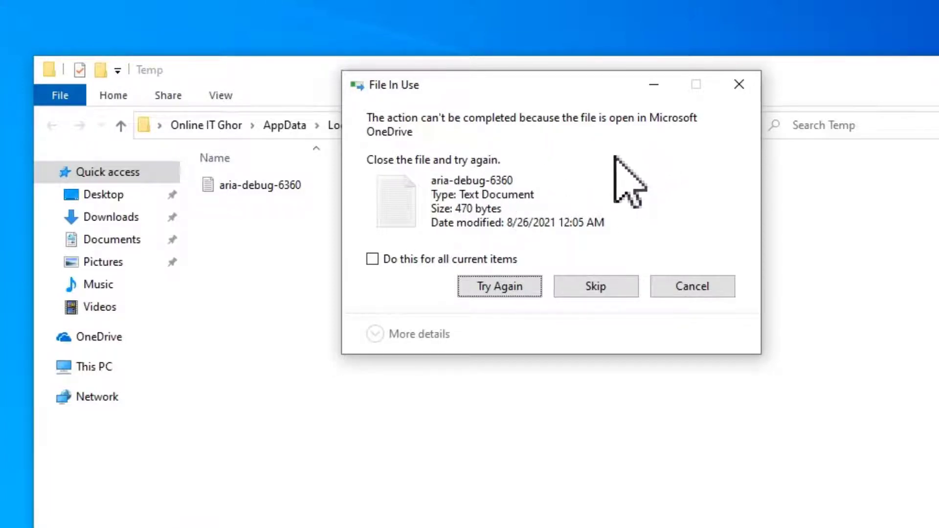
{"action": "left_click", "coordinate": [373, 259]}
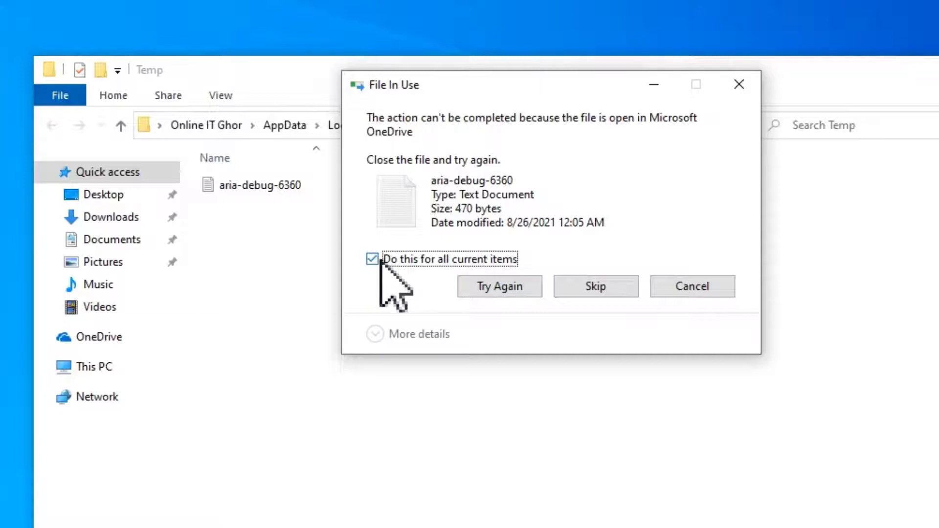
{"action": "left_click", "coordinate": [595, 289]}
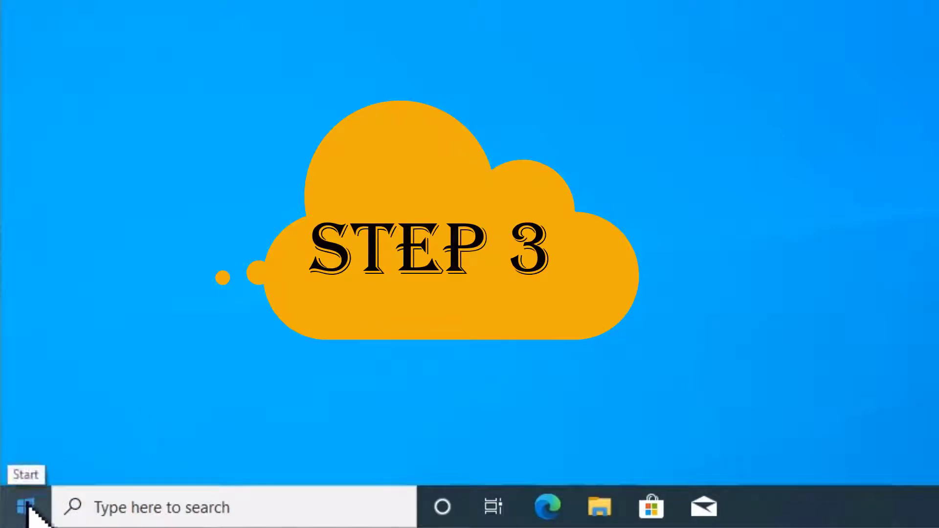
Open the Windows Prefetch folder by running the command Prefetch, and grant permanent access to it
{"action": "right_click", "coordinate": [27, 507]}
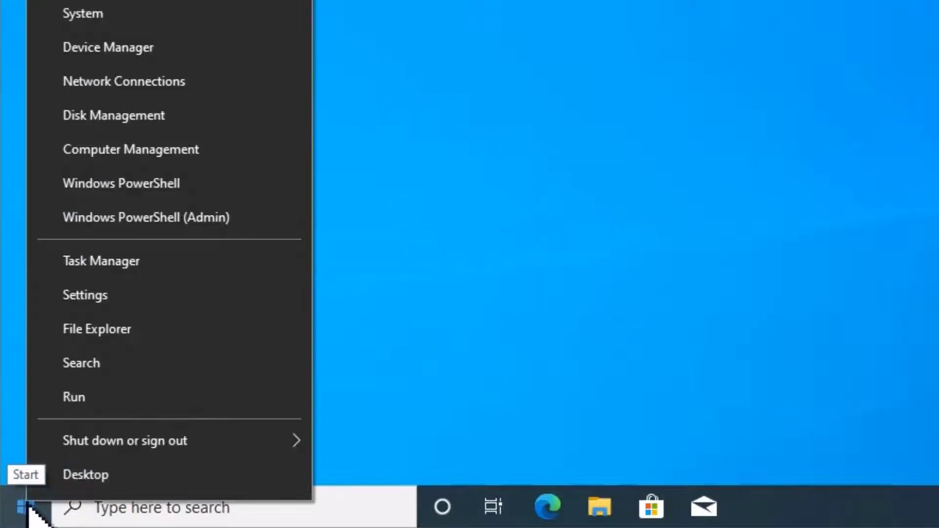
{"action": "left_click", "coordinate": [69, 398]}
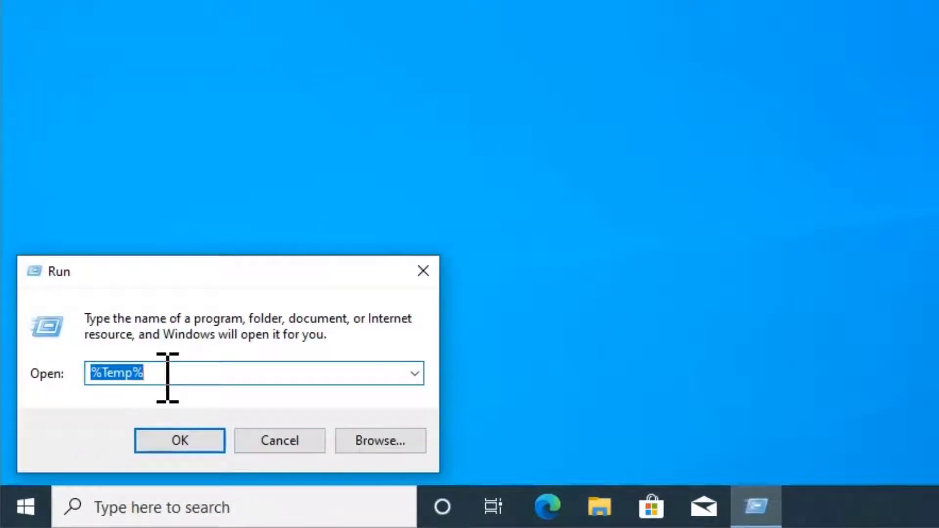
{"action": "type", "text": "Prefetch"}
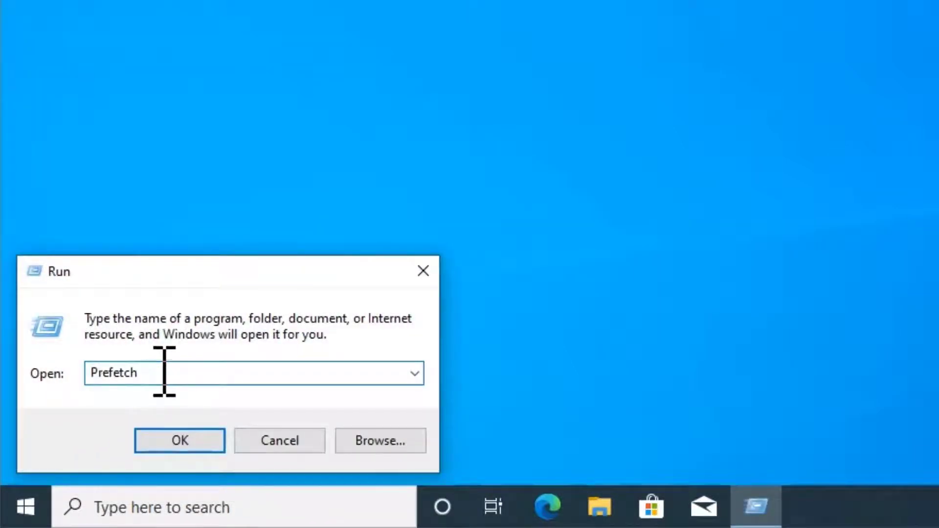
{"action": "left_click", "coordinate": [176, 441]}
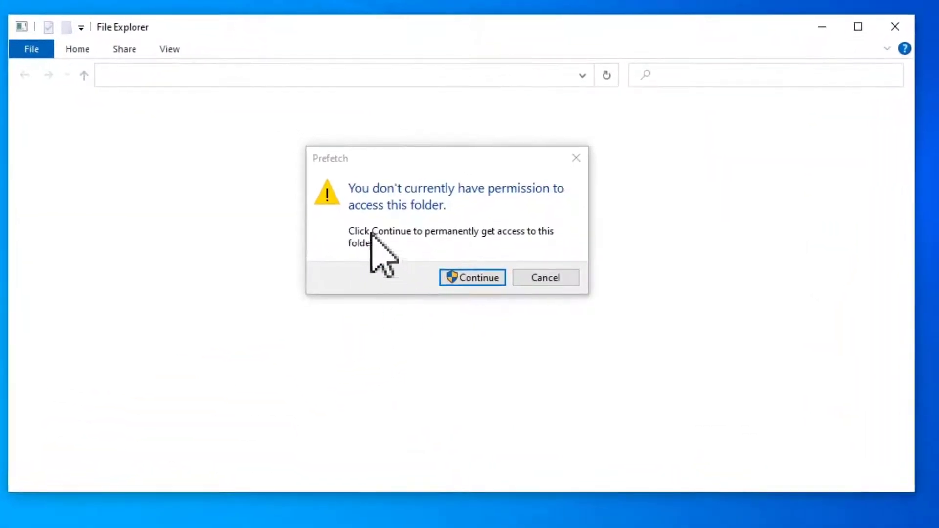
{"action": "left_click", "coordinate": [476, 277]}
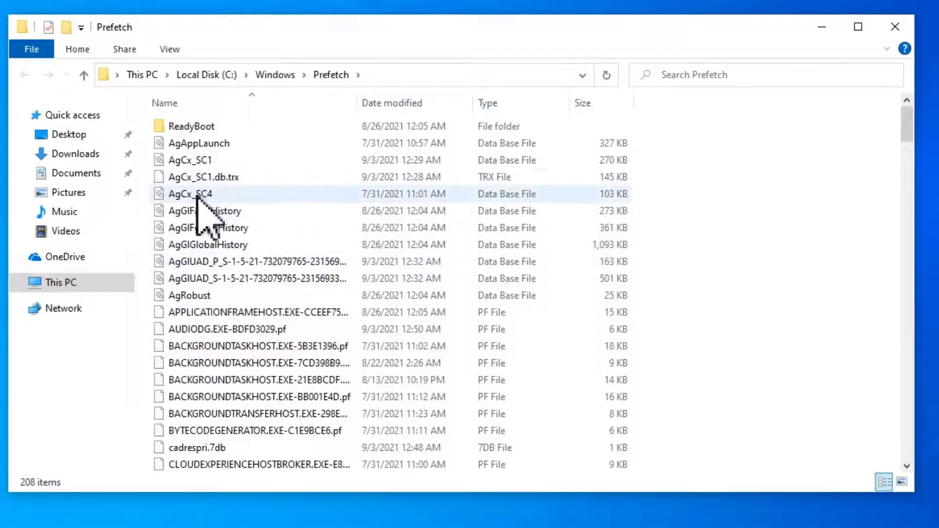
{"action": "left_click", "coordinate": [198, 145]}
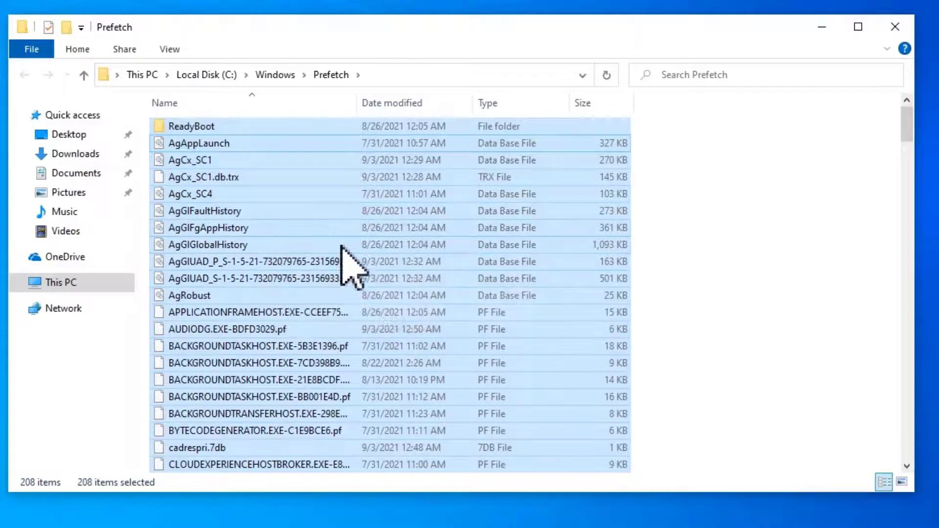
{"action": "right_click", "coordinate": [301, 246]}
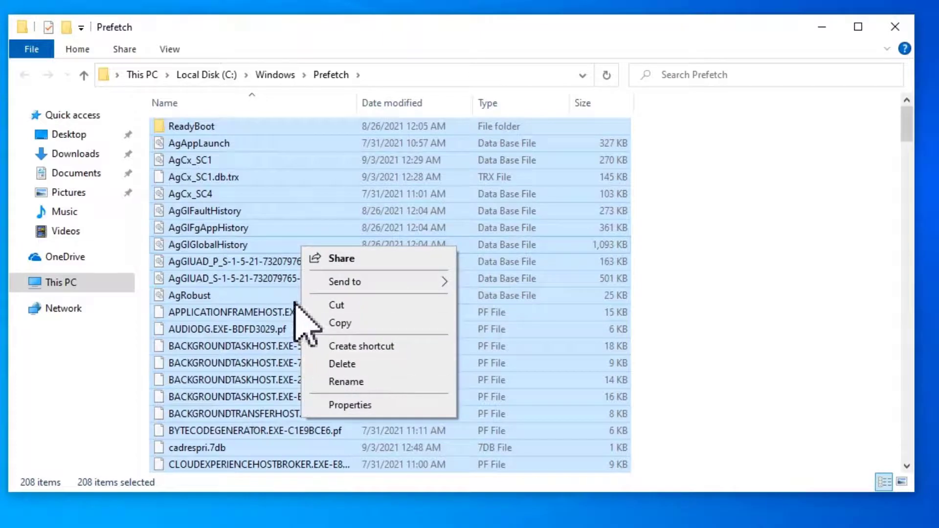
{"action": "left_click", "coordinate": [289, 221]}
{"action": "left_click", "coordinate": [290, 221]}
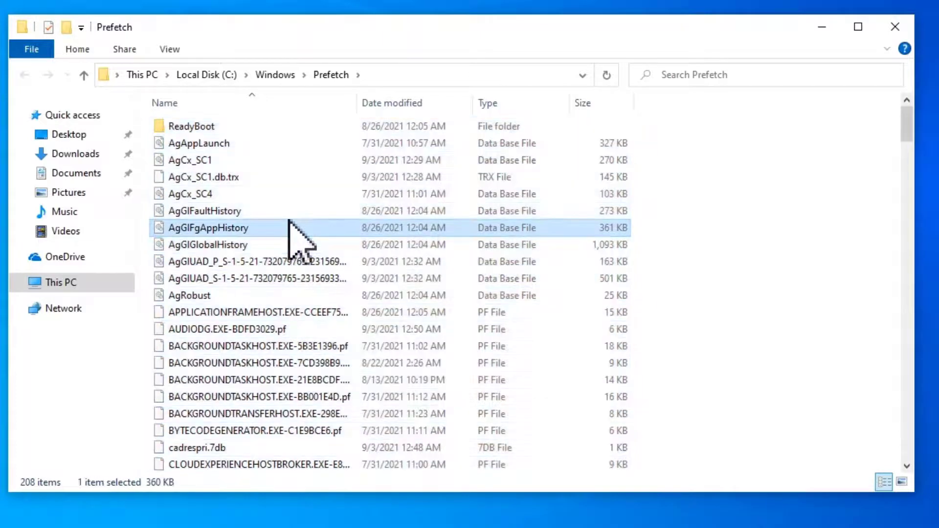
Delete all files and folders in the Prefetch folder, skipping every item that is in use
{"action": "left_click", "coordinate": [207, 149]}
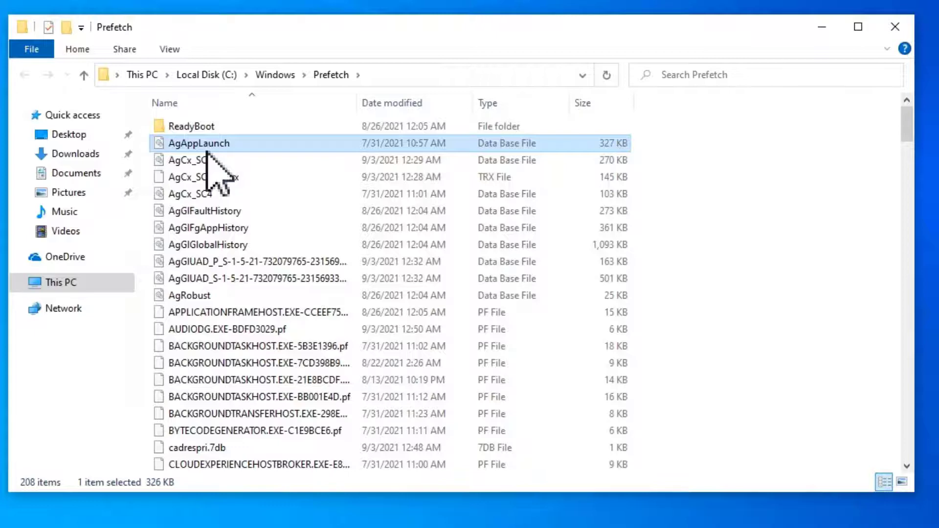
{"action": "key", "text": "ctrl+a"}
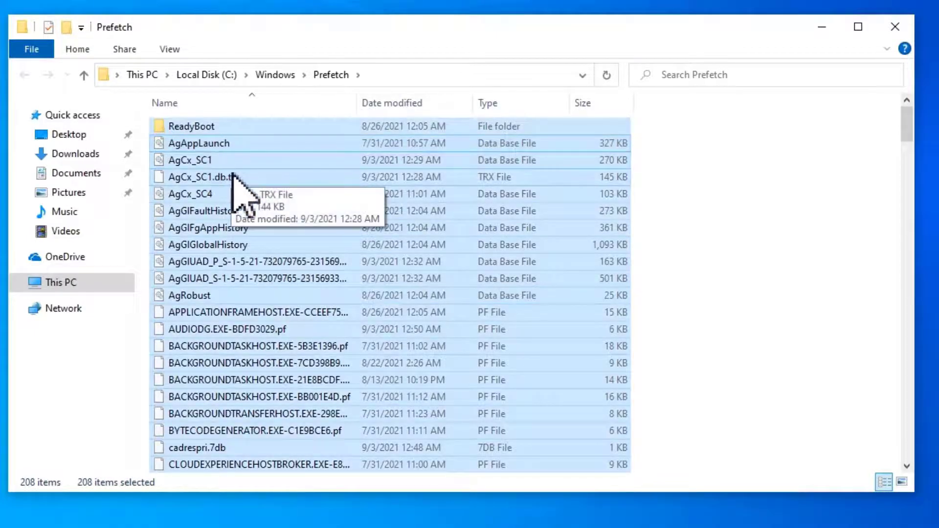
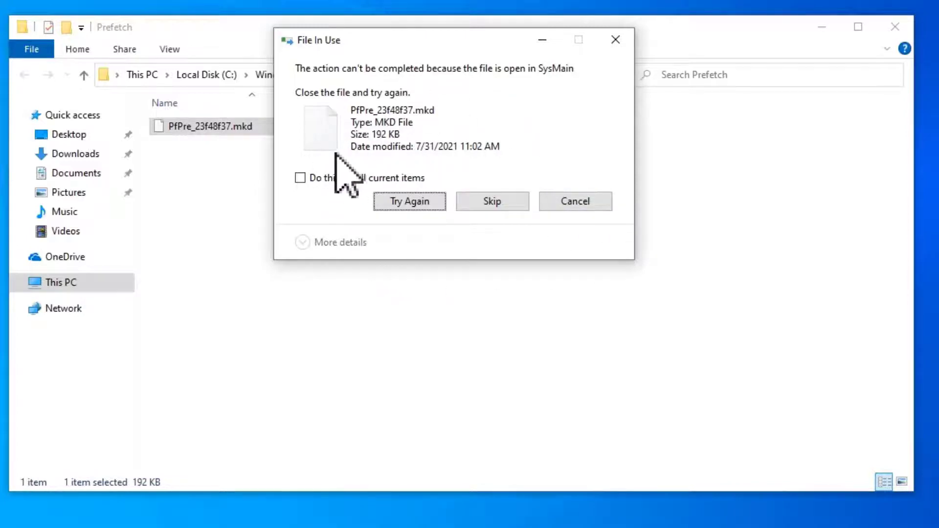
{"action": "left_click", "coordinate": [300, 177]}
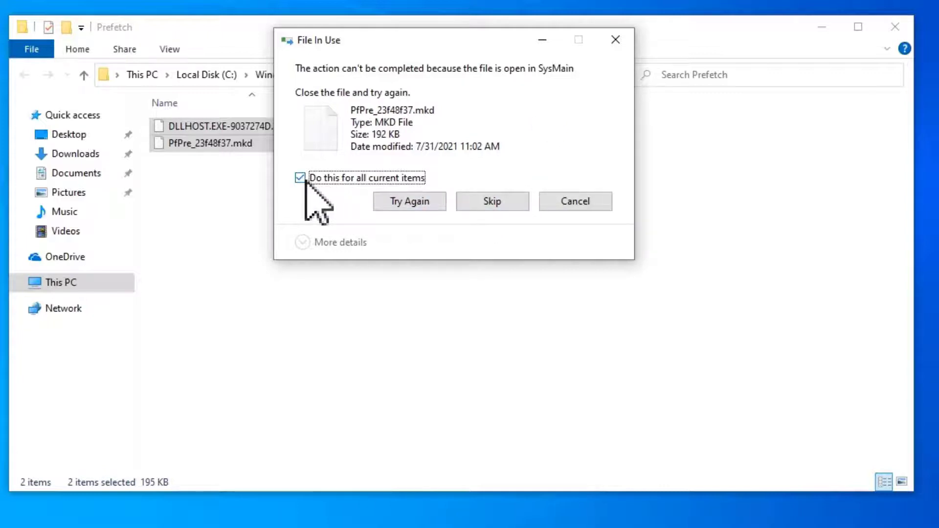
{"action": "left_click", "coordinate": [491, 201]}
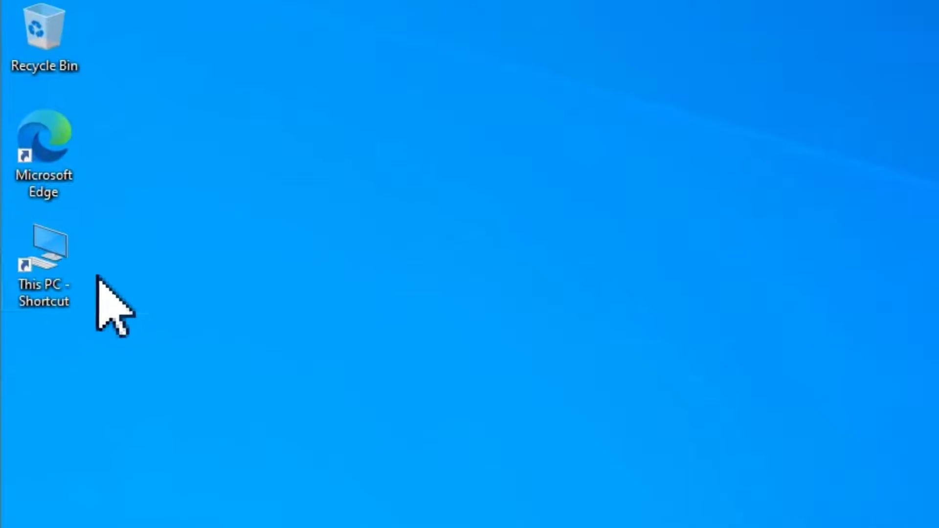
Open the Download folder inside SoftwareDistribution in the Windows folder of Local Disk (C:)
{"action": "double_click", "coordinate": [27, 186]}
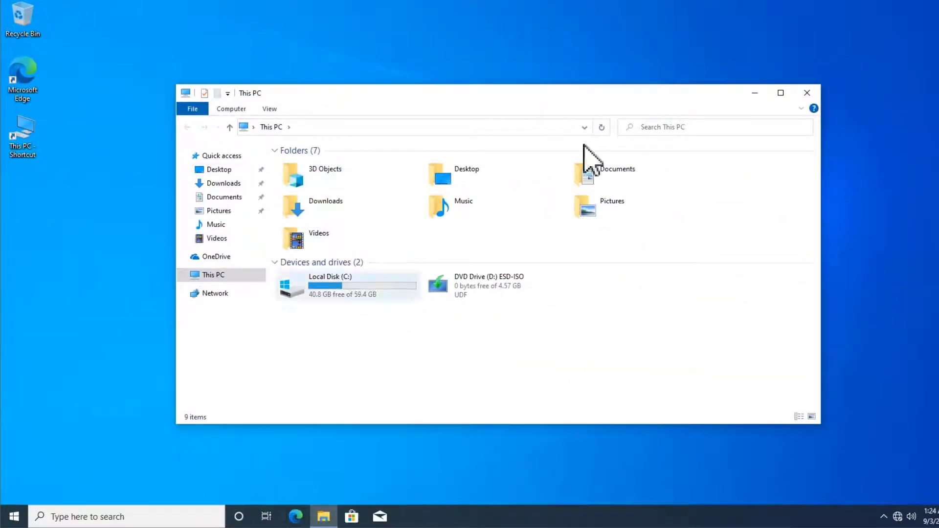
{"action": "left_click", "coordinate": [781, 93]}
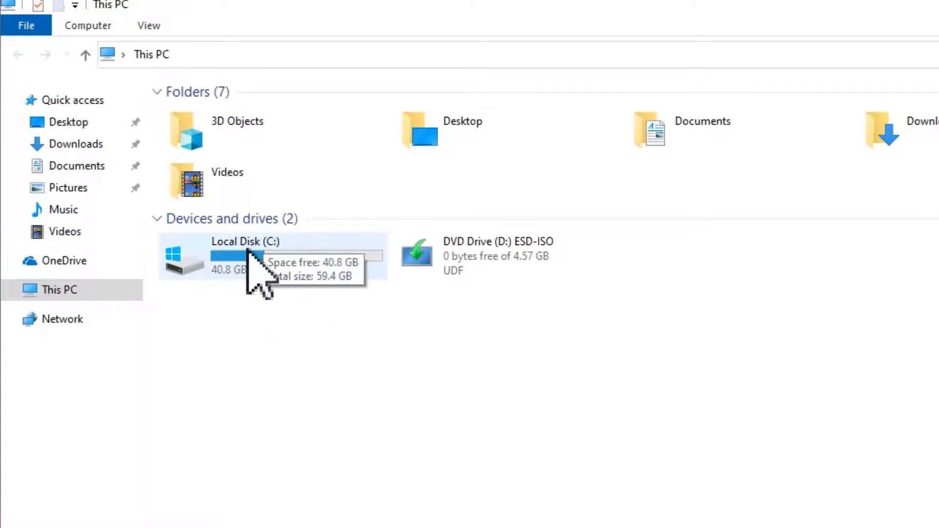
{"action": "double_click", "coordinate": [249, 250]}
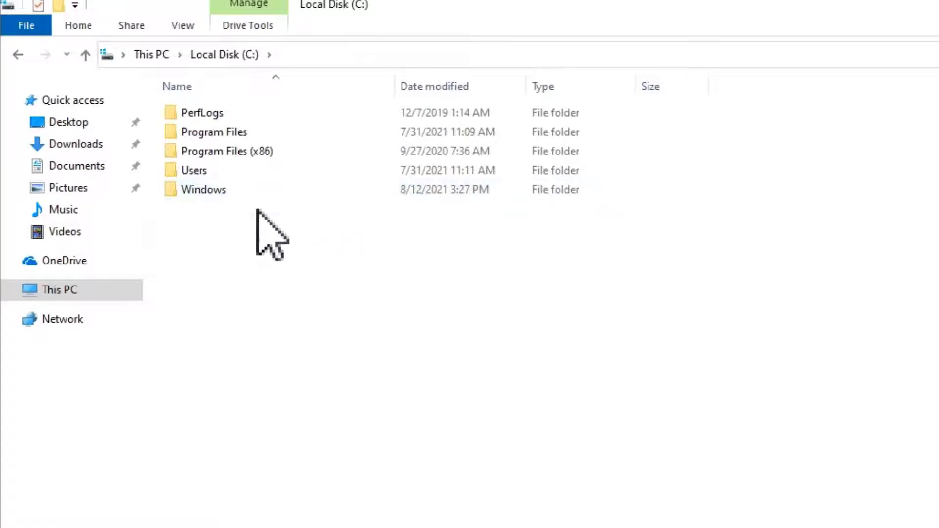
{"action": "double_click", "coordinate": [237, 191]}
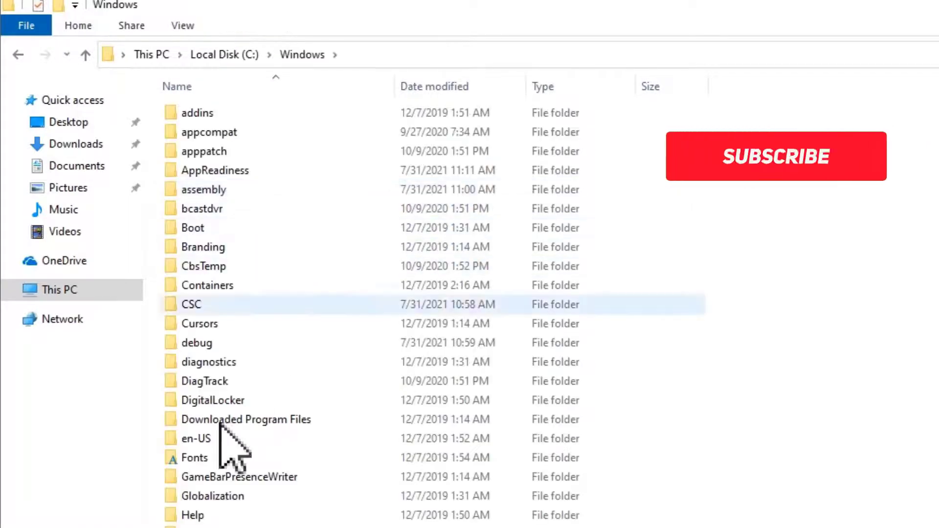
{"action": "scroll", "coordinate": [225, 446], "scroll_direction": "down", "scroll_amount": 8}
{"action": "scroll", "coordinate": [225, 445], "scroll_direction": "down", "scroll_amount": 5}
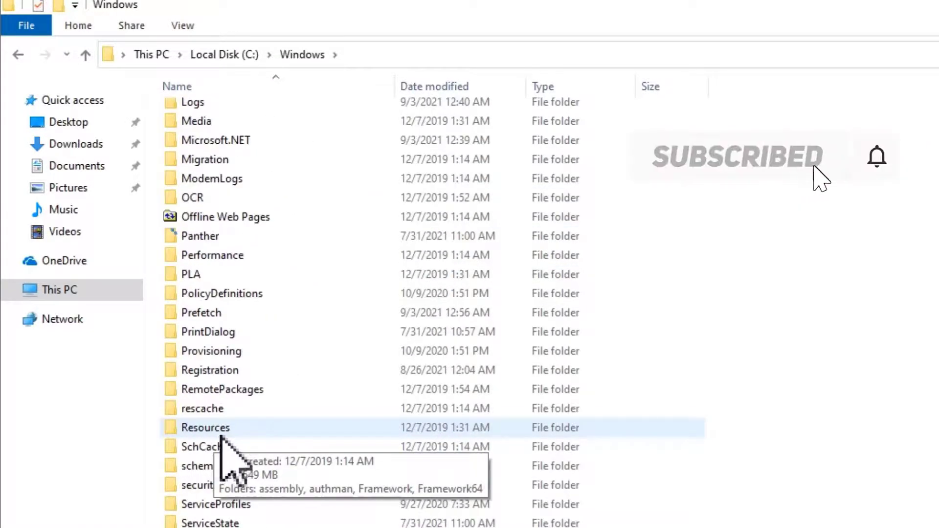
{"action": "scroll", "coordinate": [295, 504], "scroll_direction": "down", "scroll_amount": 3}
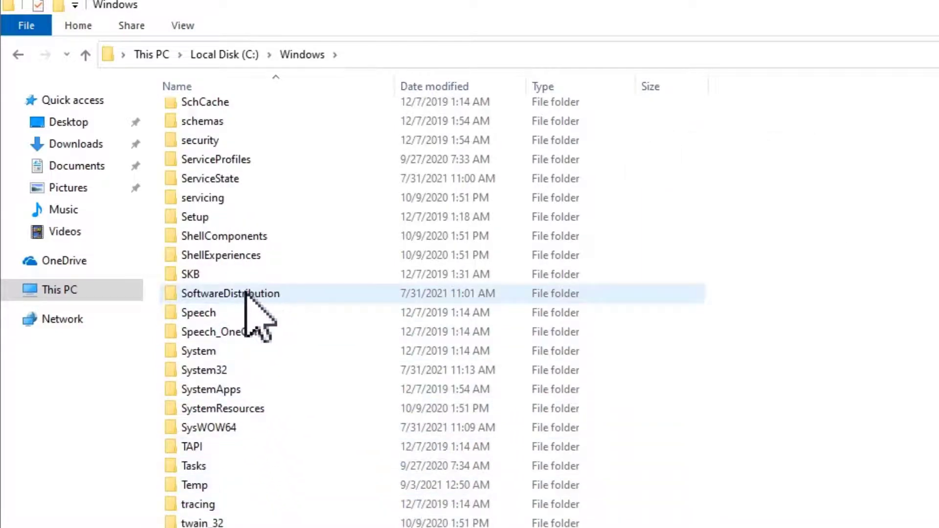
{"action": "double_click", "coordinate": [245, 294]}
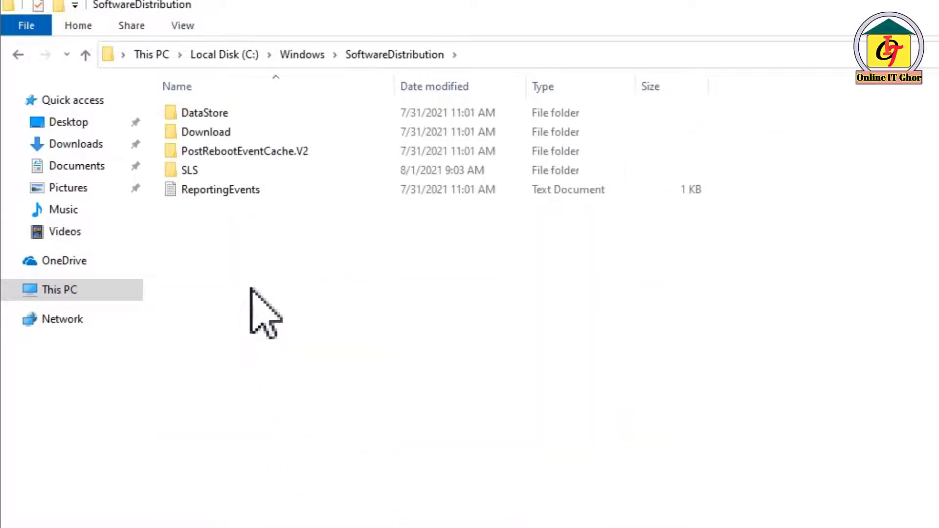
{"action": "double_click", "coordinate": [211, 131]}
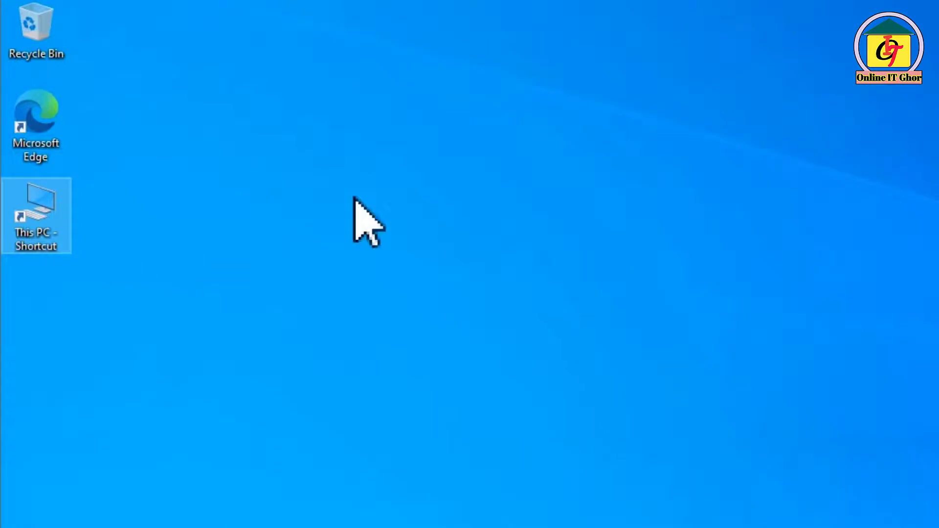
Open the drive optimization tool from the properties of Local Disk (C:) and optimize the C: drive
{"action": "double_click", "coordinate": [38, 223]}
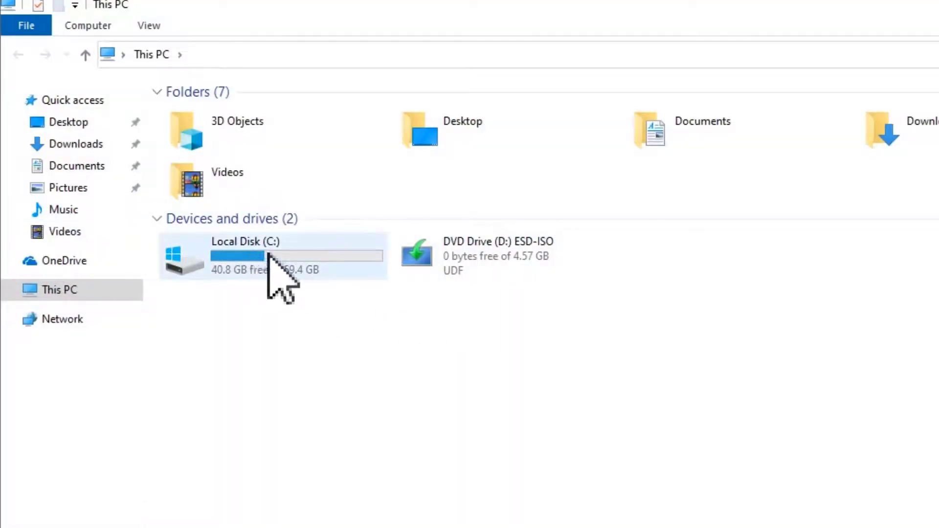
{"action": "mouse_move", "coordinate": [254, 257]}
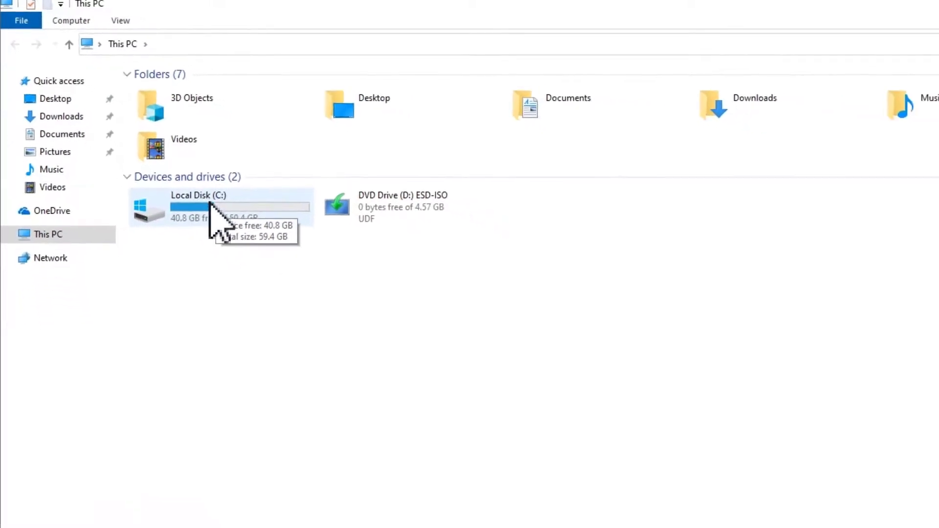
{"action": "right_click", "coordinate": [211, 201]}
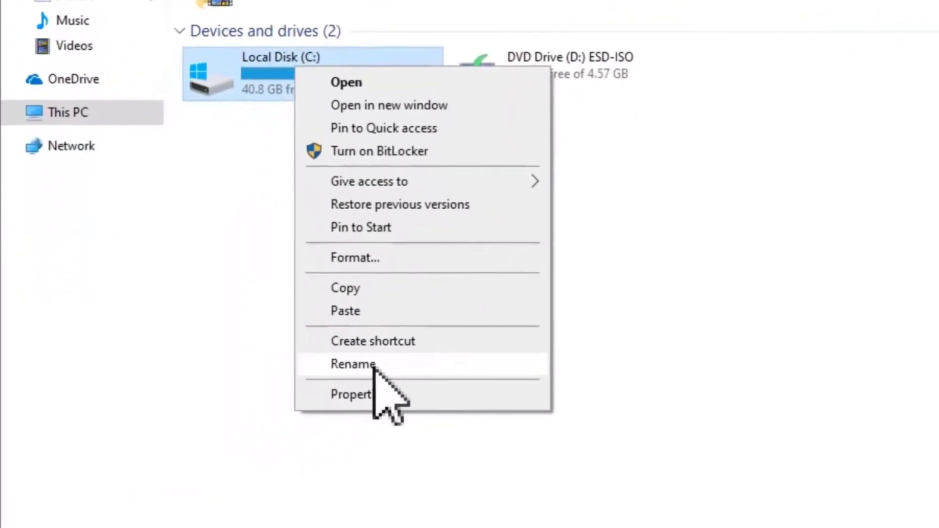
{"action": "left_click", "coordinate": [364, 395]}
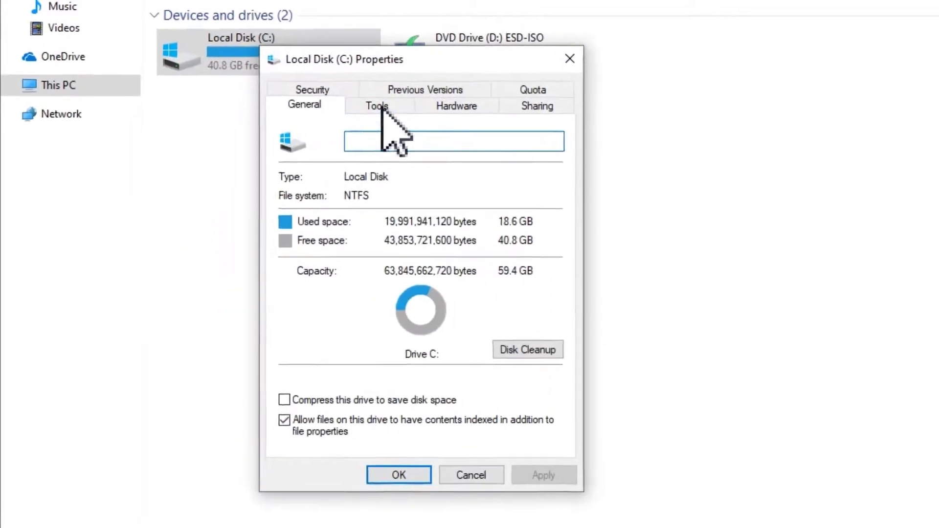
{"action": "left_click", "coordinate": [380, 107]}
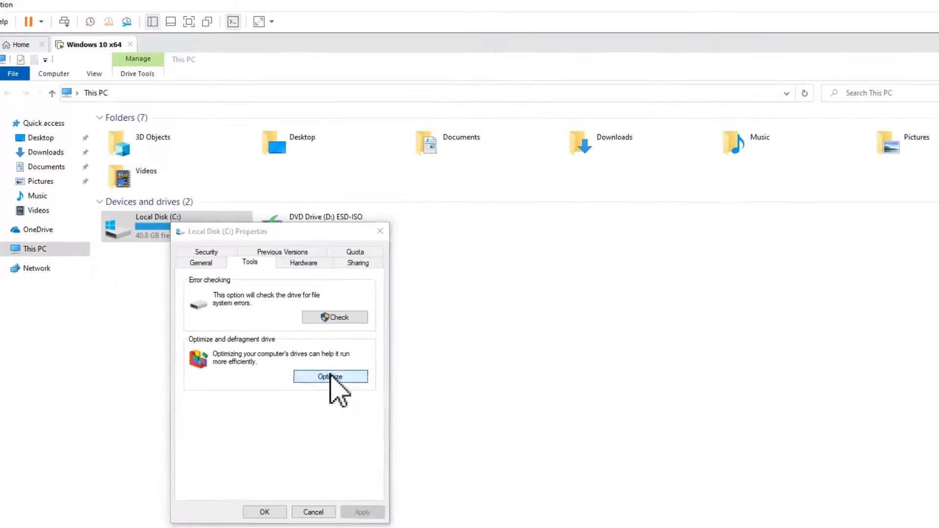
{"action": "left_click", "coordinate": [376, 358]}
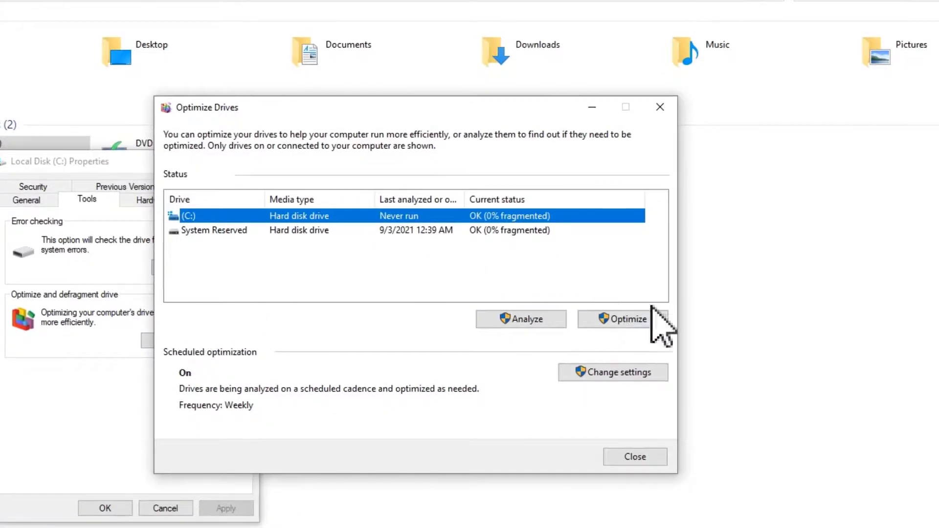
{"action": "left_click", "coordinate": [626, 318]}
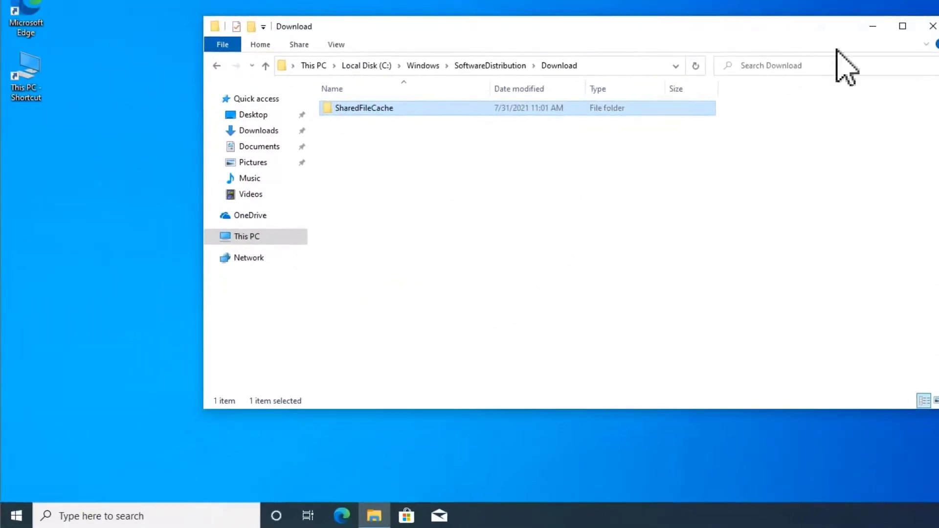
Close the Download folder window, then search Windows for Disk and open Disk Cleanup for the C: drive
{"action": "left_click", "coordinate": [933, 26]}
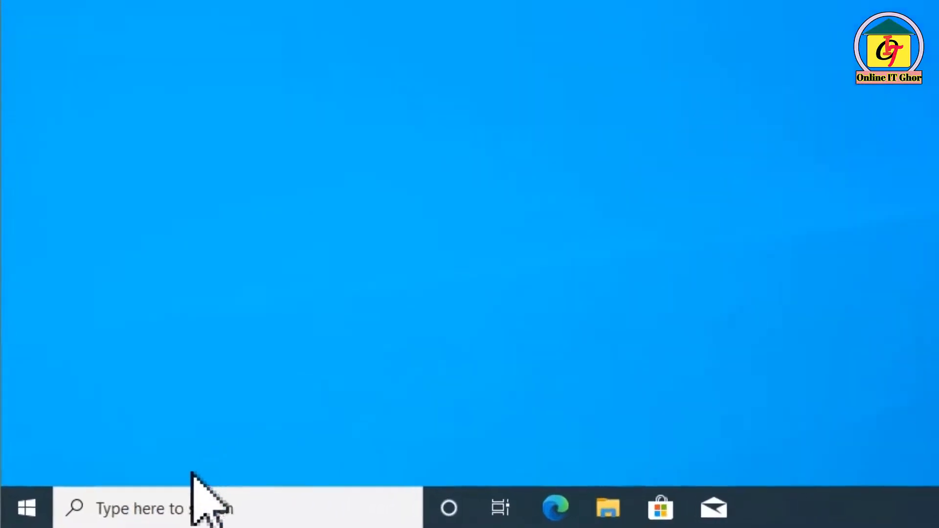
{"action": "right_click", "coordinate": [138, 512]}
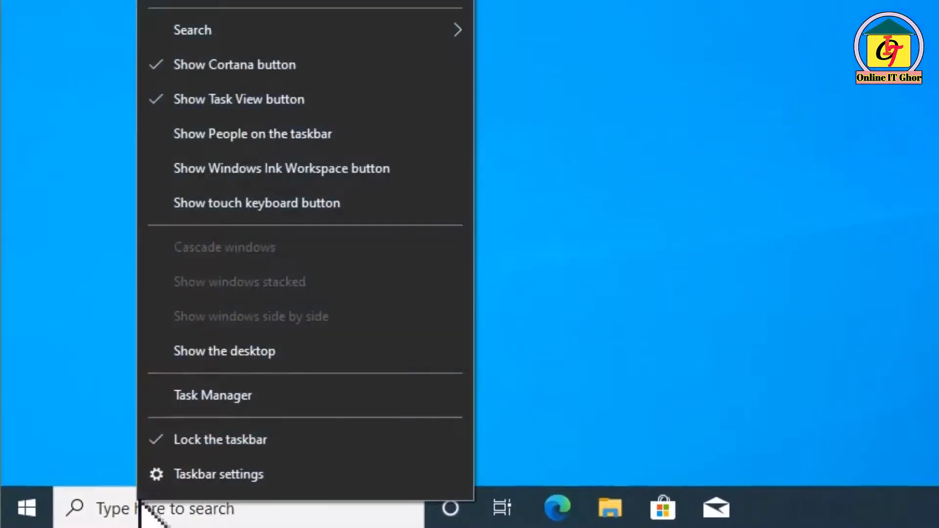
{"action": "left_click", "coordinate": [140, 504]}
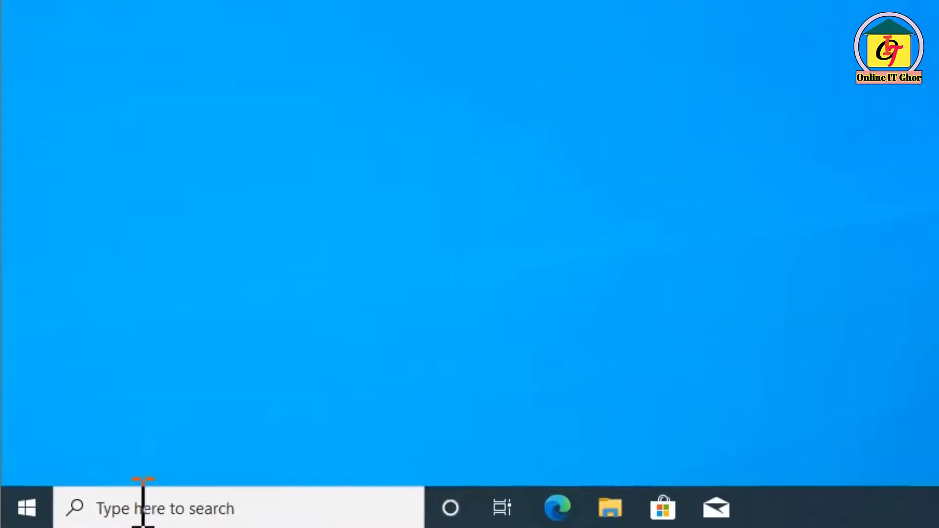
{"action": "left_click", "coordinate": [142, 506]}
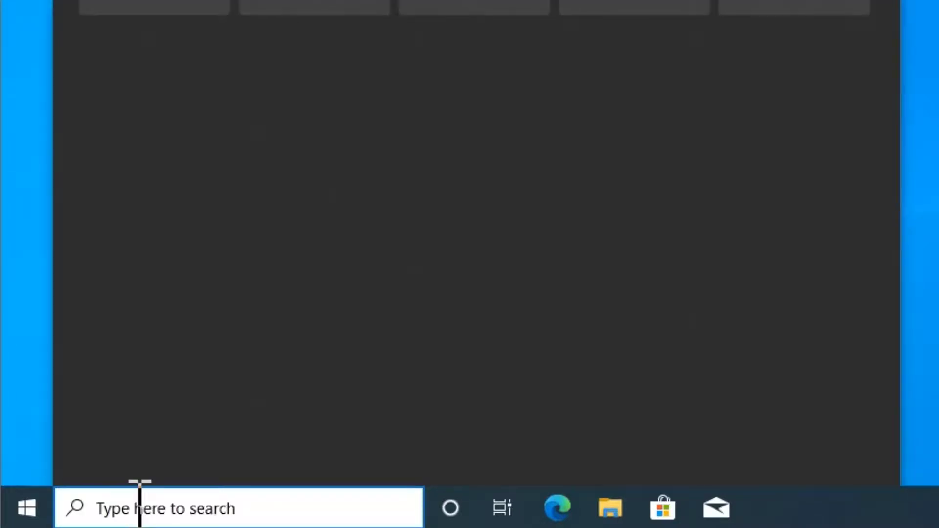
{"action": "type", "text": "Dis"}
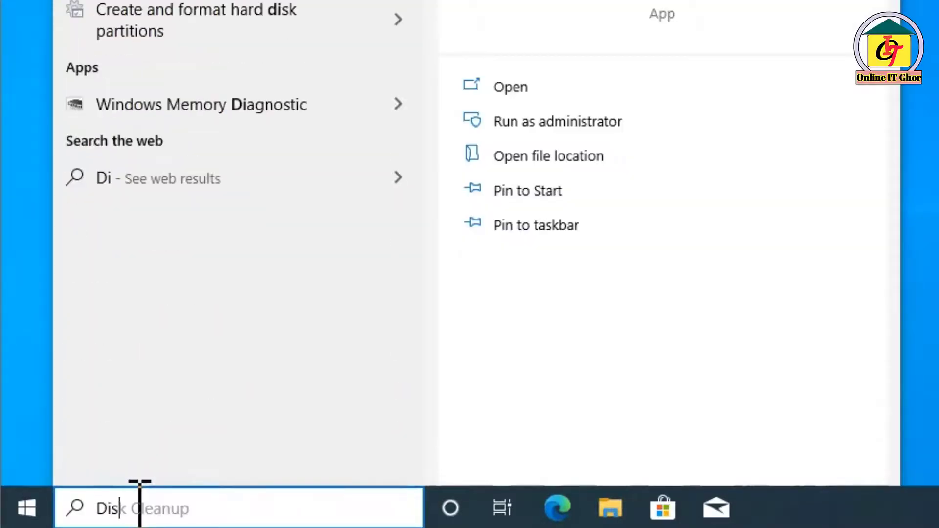
{"action": "type", "text": "k"}
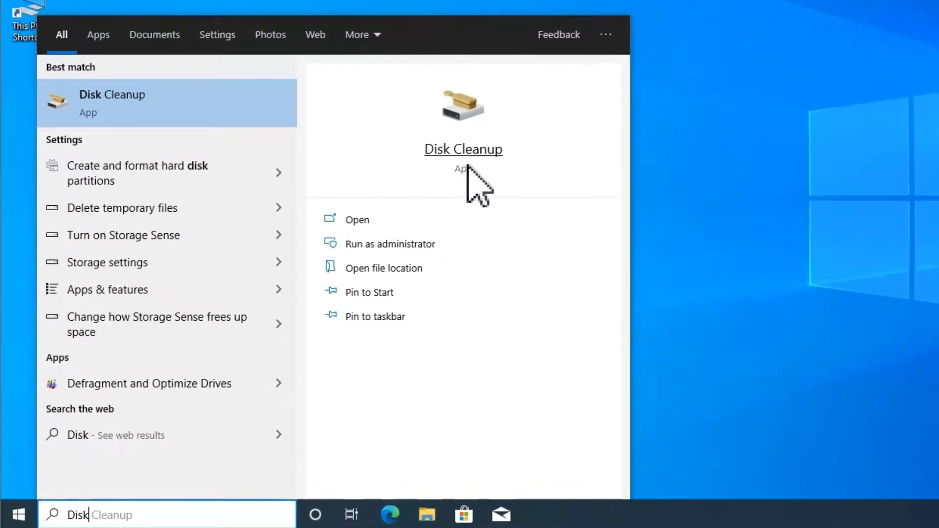
{"action": "left_click", "coordinate": [468, 165]}
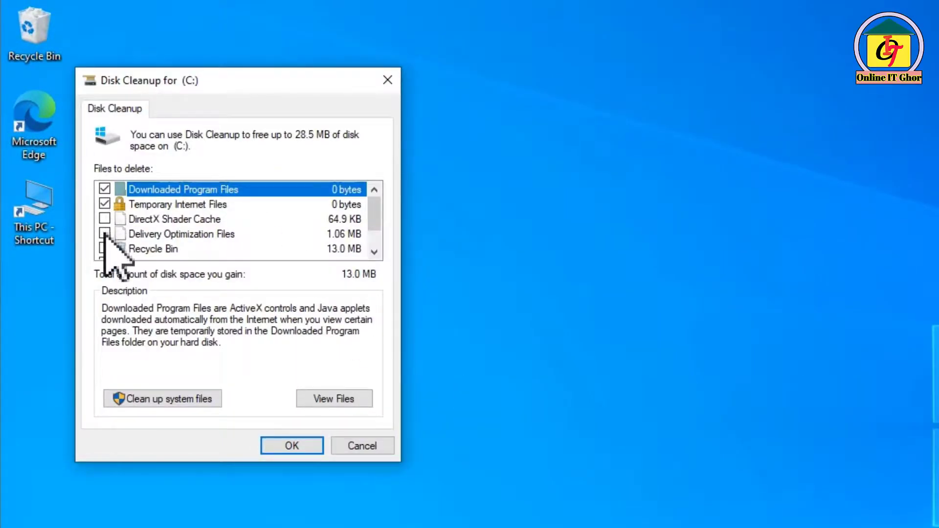
Mark DirectX Shader Cache, Delivery Optimization Files, Recycle Bin and Temporary files for deletion in Disk Cleanup
{"action": "left_click", "coordinate": [104, 219]}
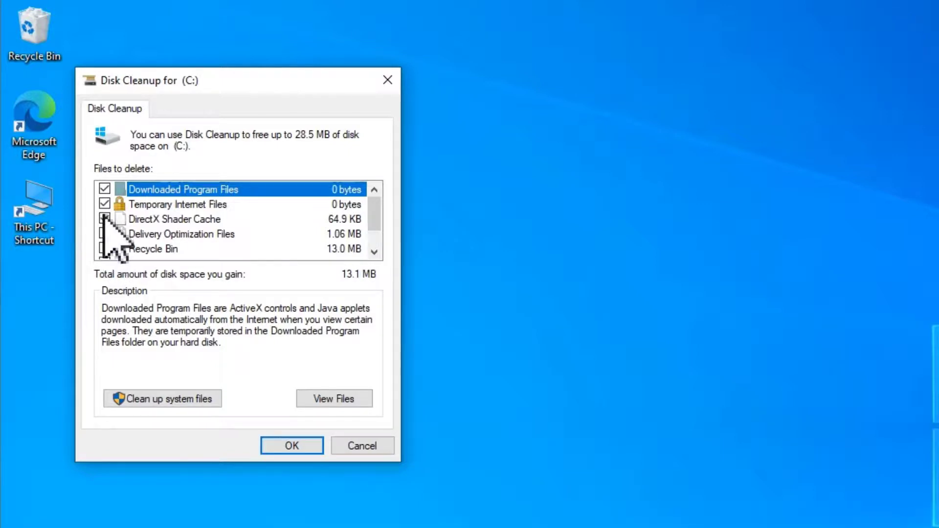
{"action": "left_click", "coordinate": [105, 249]}
{"action": "scroll", "coordinate": [104, 249], "scroll_direction": "down", "scroll_amount": 1}
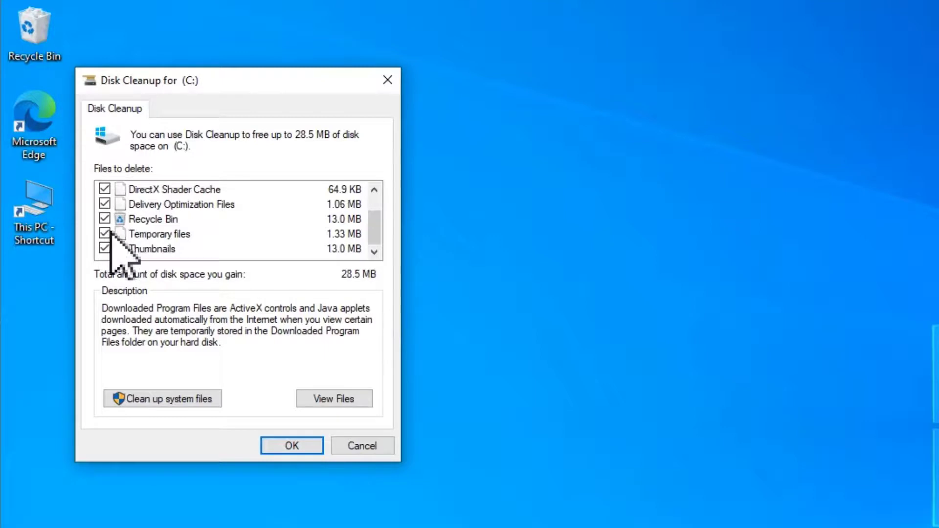
{"action": "scroll", "coordinate": [112, 232], "scroll_direction": "up", "scroll_amount": 1}
{"action": "scroll", "coordinate": [117, 230], "scroll_direction": "down", "scroll_amount": 1}
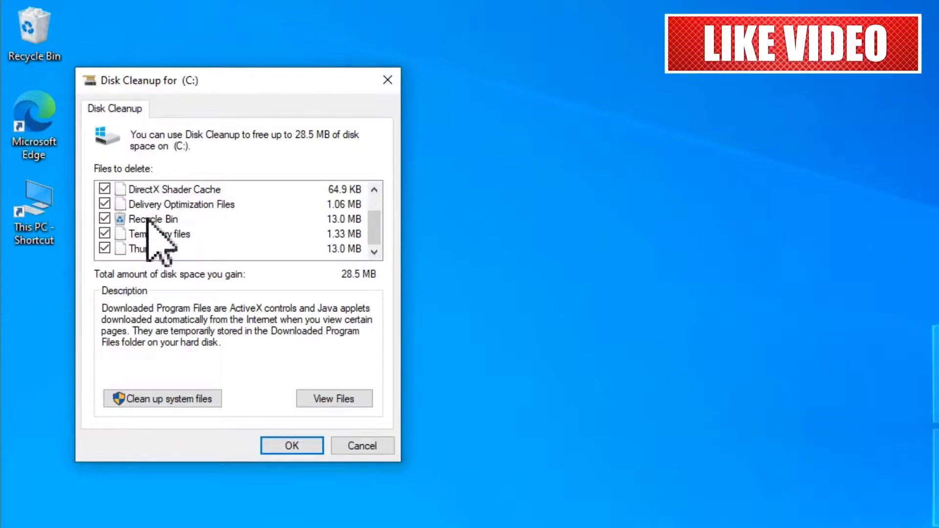
Include system files in the cleanup and mark every category for deletion, including Windows error reports, Device driver packages and Previous Windows installation(s)
{"action": "left_click", "coordinate": [176, 400]}
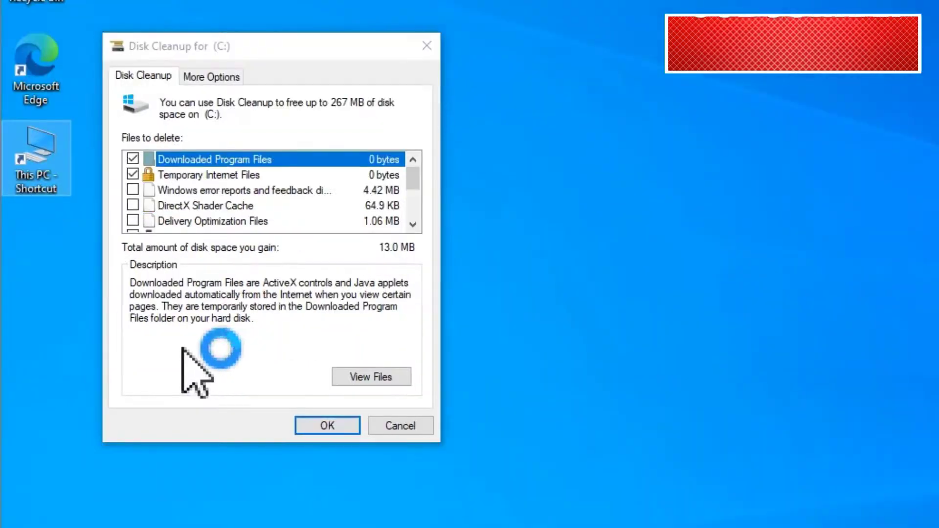
{"action": "scroll", "coordinate": [136, 186], "scroll_direction": "down", "scroll_amount": 2}
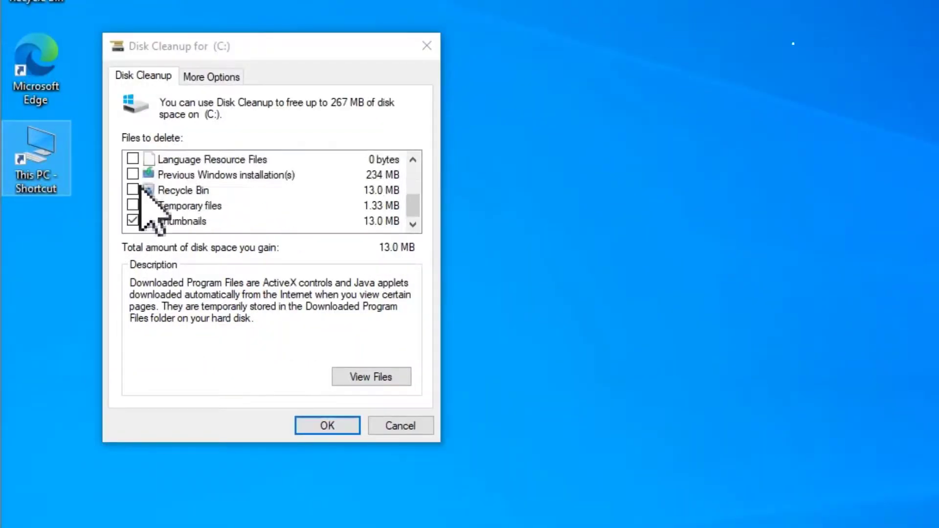
{"action": "scroll", "coordinate": [141, 186], "scroll_direction": "up", "scroll_amount": 2}
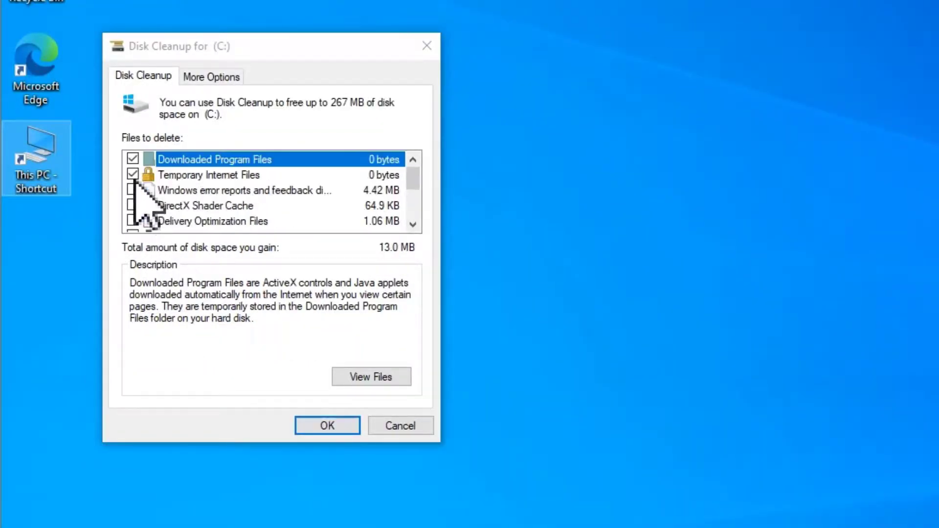
{"action": "left_click", "coordinate": [132, 190]}
{"action": "left_click", "coordinate": [132, 206]}
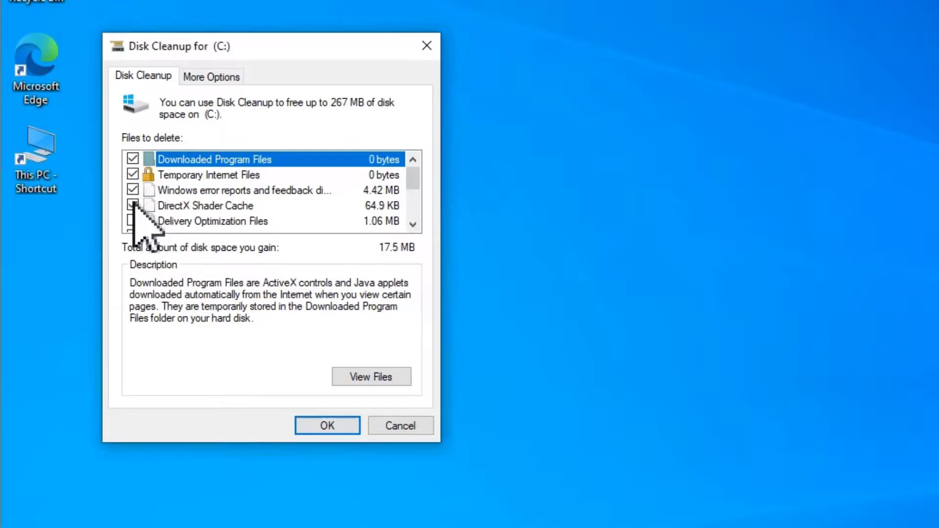
{"action": "scroll", "coordinate": [133, 221], "scroll_direction": "down", "scroll_amount": 1}
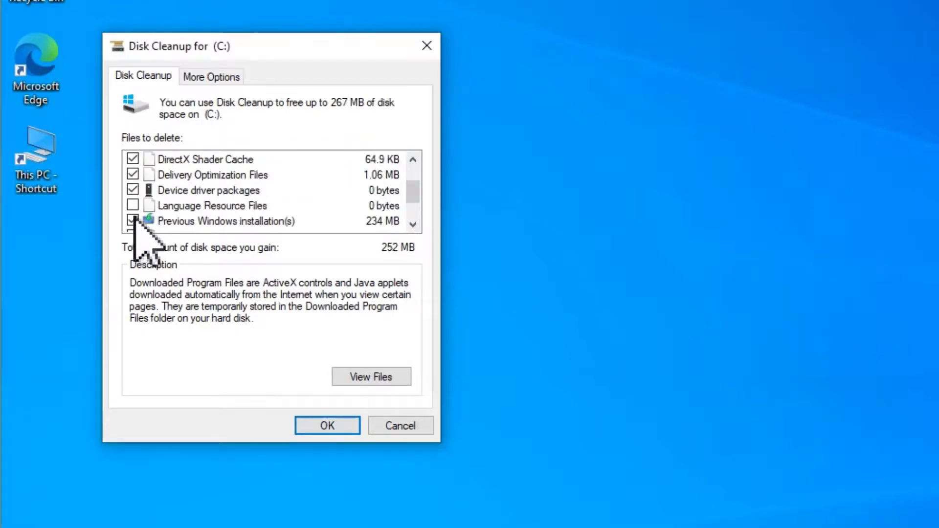
{"action": "scroll", "coordinate": [135, 210], "scroll_direction": "down", "scroll_amount": 1}
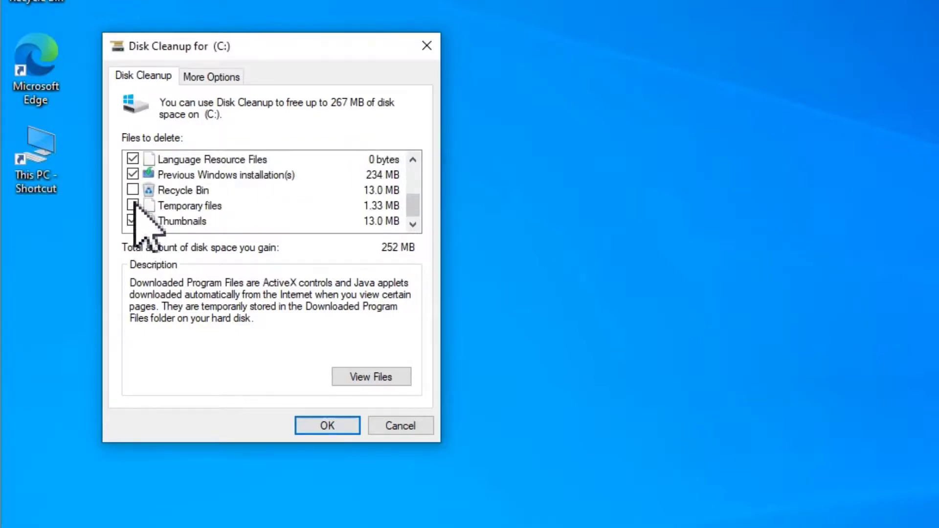
{"action": "scroll", "coordinate": [133, 188], "scroll_direction": "up", "scroll_amount": 2}
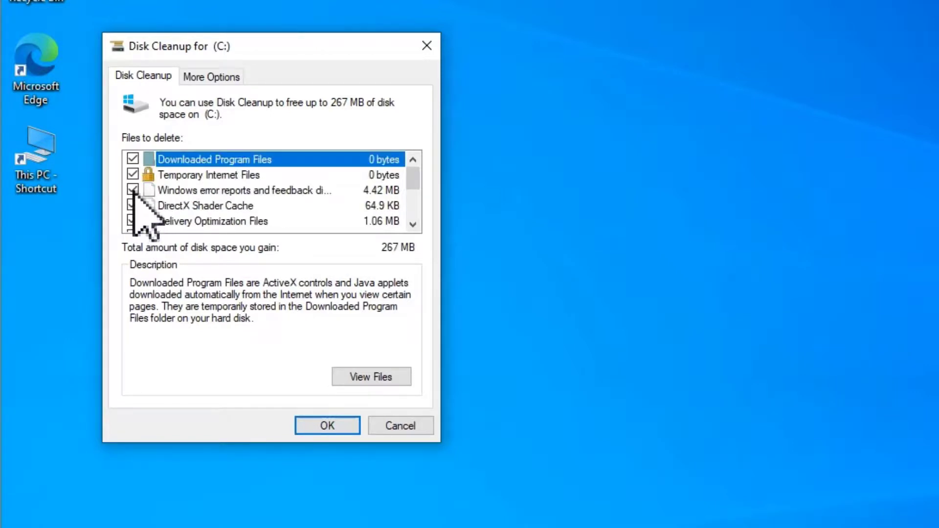
Run the cleanup of the marked files on the C: drive and confirm their permanent deletion
{"action": "left_click", "coordinate": [322, 426]}
{"action": "left_click", "coordinate": [322, 426]}
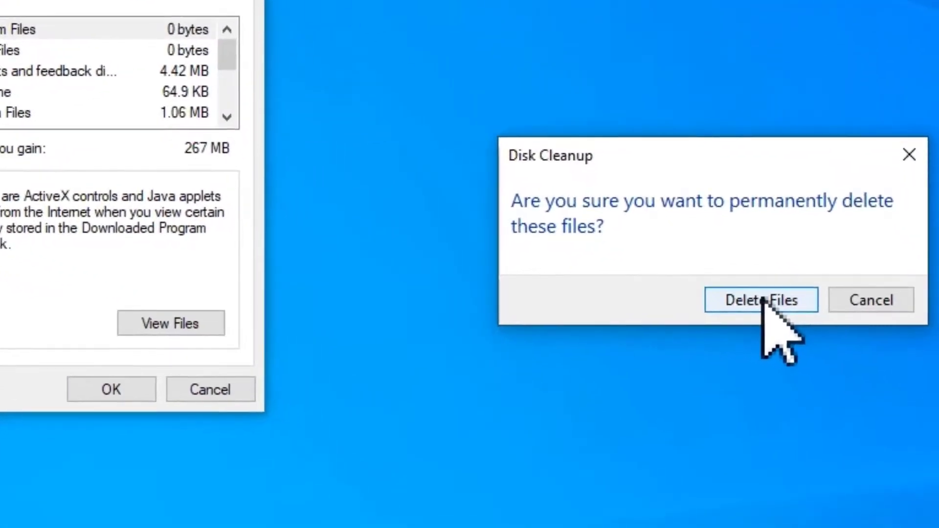
{"action": "left_click", "coordinate": [812, 362]}
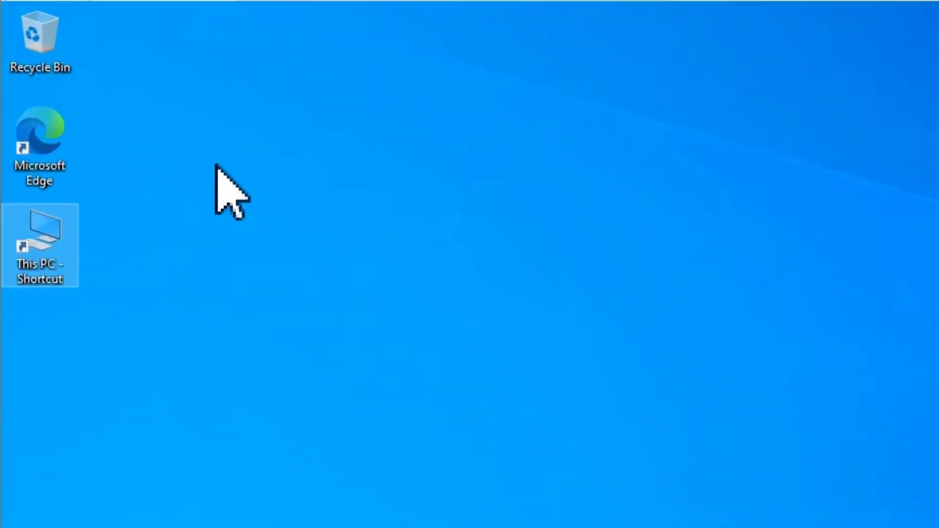
Check the contents of the Recycle Bin, then of Desktop, Downloads, Documents, Pictures, Music, Videos, OneDrive, This PC and Network
{"action": "left_click", "coordinate": [51, 46]}
{"action": "double_click", "coordinate": [51, 46]}
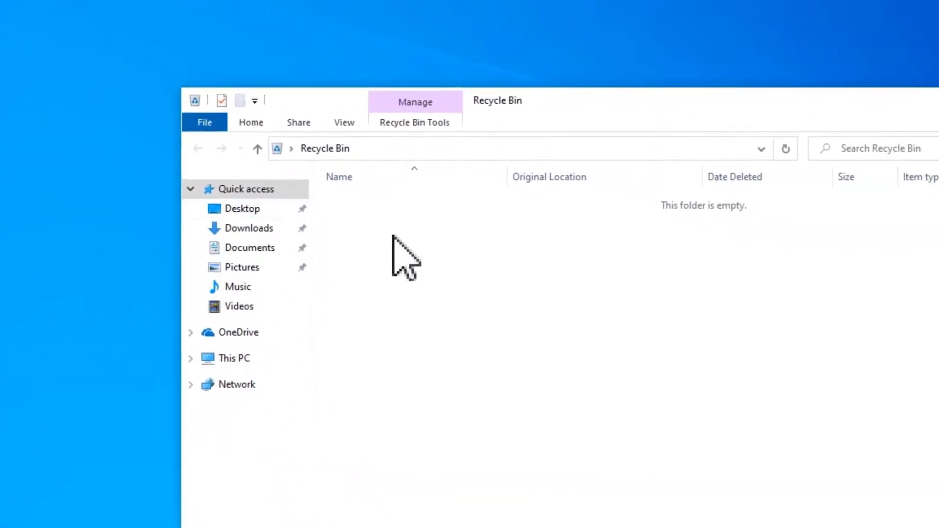
{"action": "left_click", "coordinate": [269, 224]}
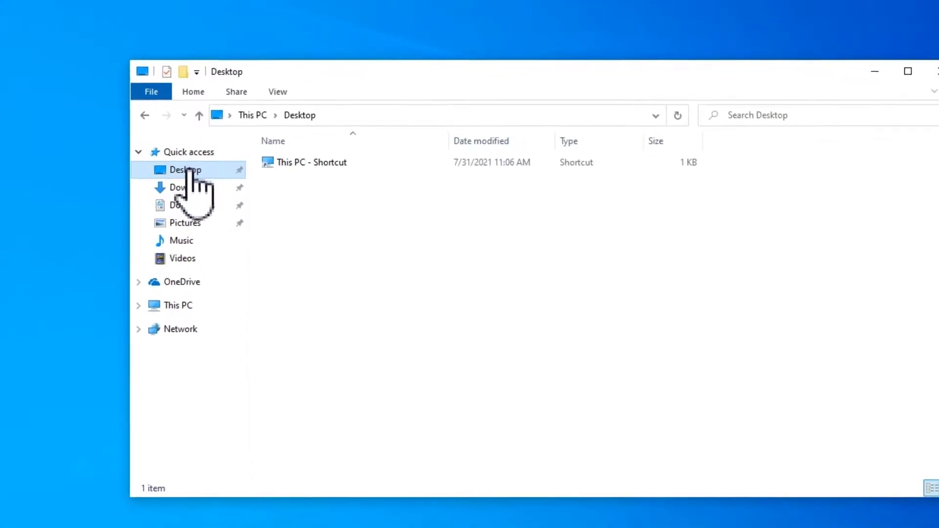
{"action": "left_click", "coordinate": [191, 196]}
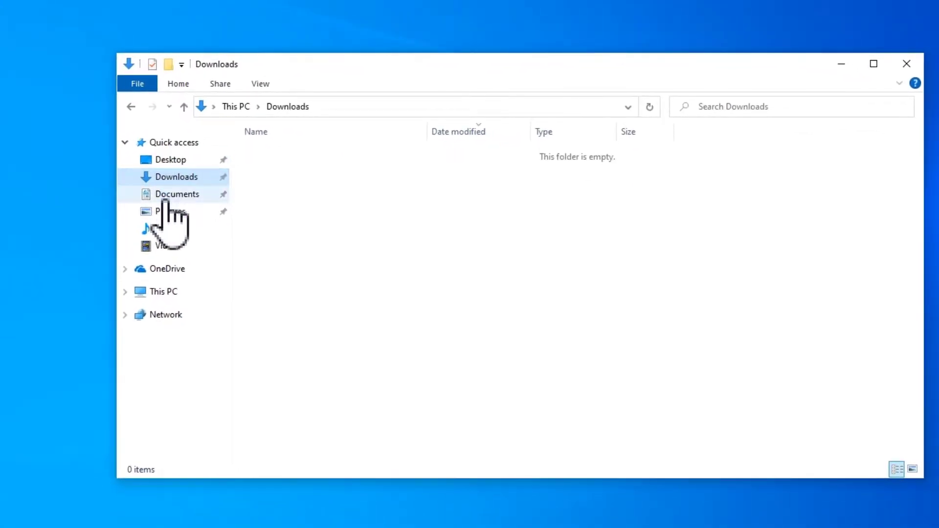
{"action": "left_click", "coordinate": [166, 198]}
{"action": "left_click", "coordinate": [167, 214]}
{"action": "left_click", "coordinate": [166, 229]}
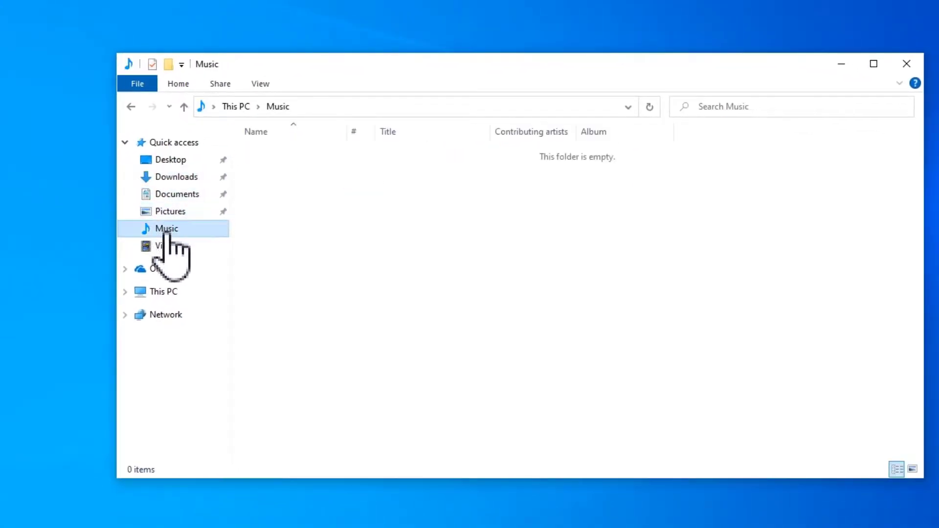
{"action": "left_click", "coordinate": [166, 246]}
{"action": "left_click", "coordinate": [166, 269]}
{"action": "left_click", "coordinate": [166, 292]}
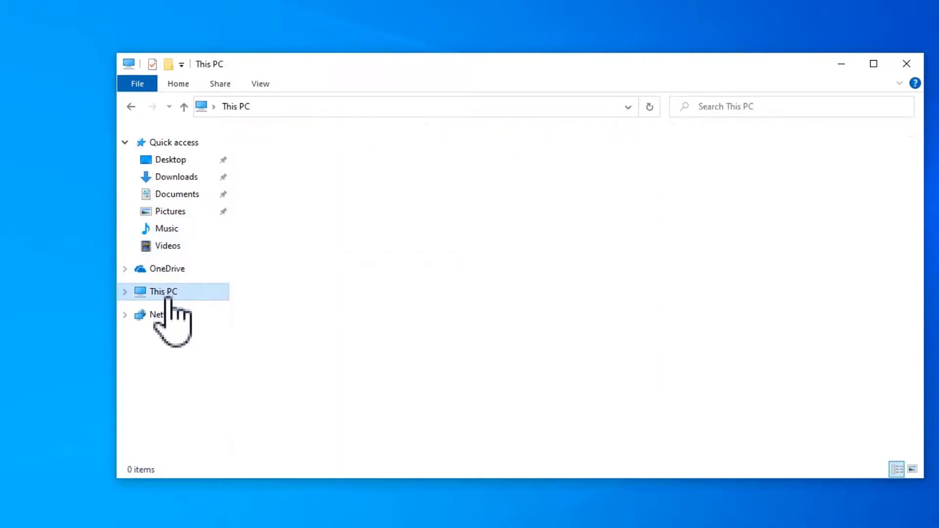
{"action": "left_click", "coordinate": [166, 314]}
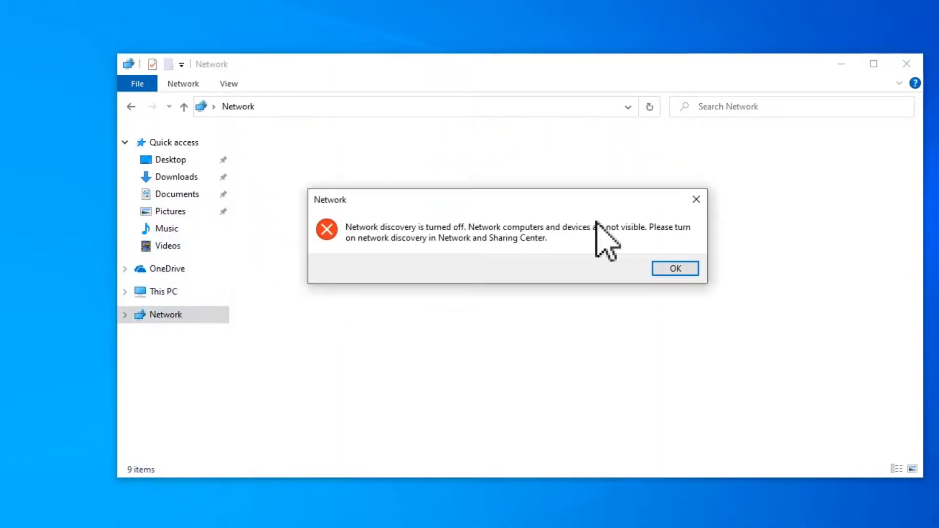
{"action": "left_click", "coordinate": [693, 200]}
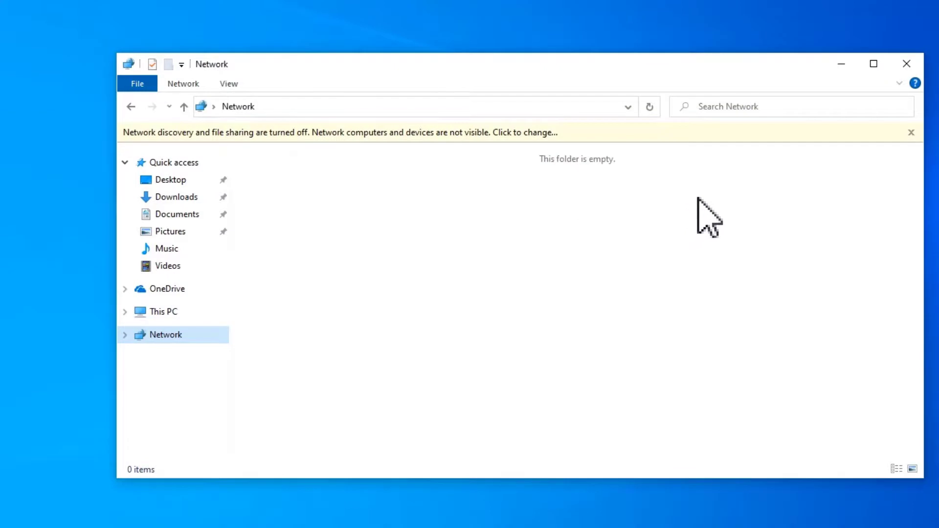
{"action": "left_click", "coordinate": [183, 107]}
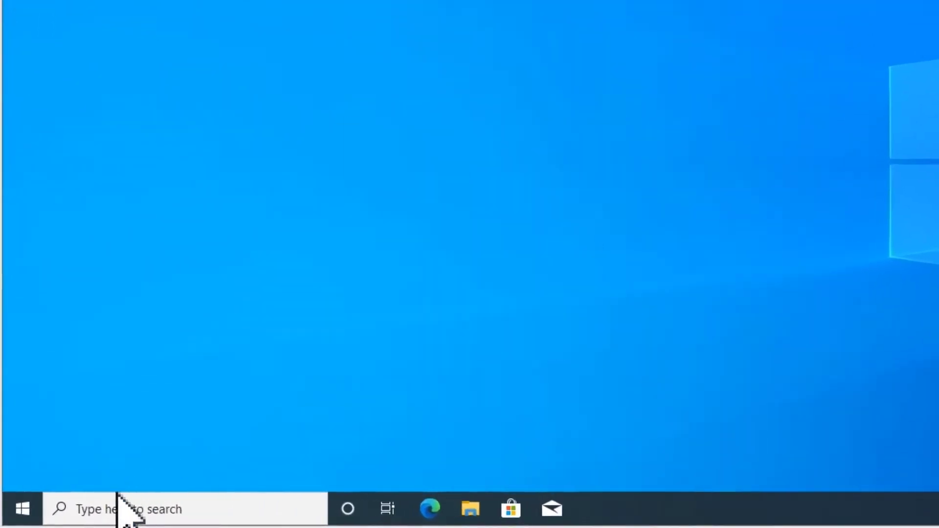
Search Windows for comm and open Command Prompt
{"action": "left_click", "coordinate": [98, 509]}
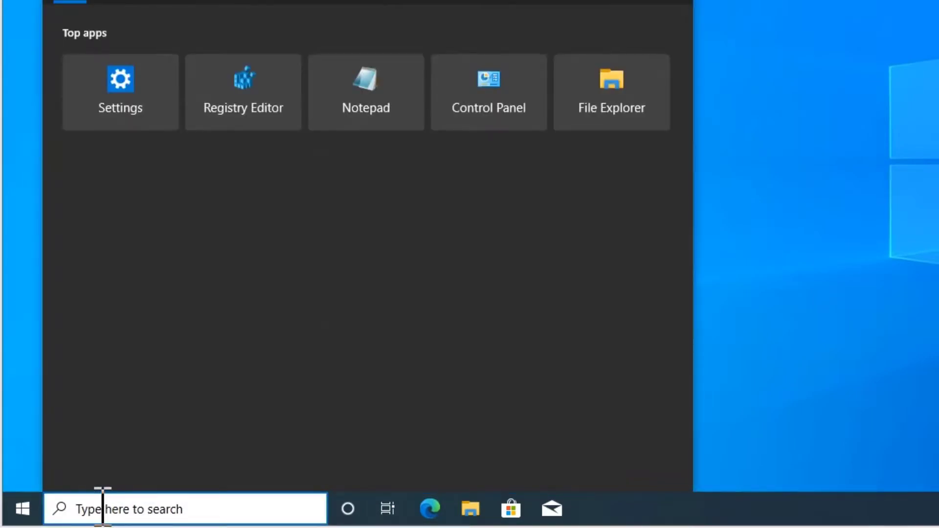
{"action": "type", "text": "comm"}
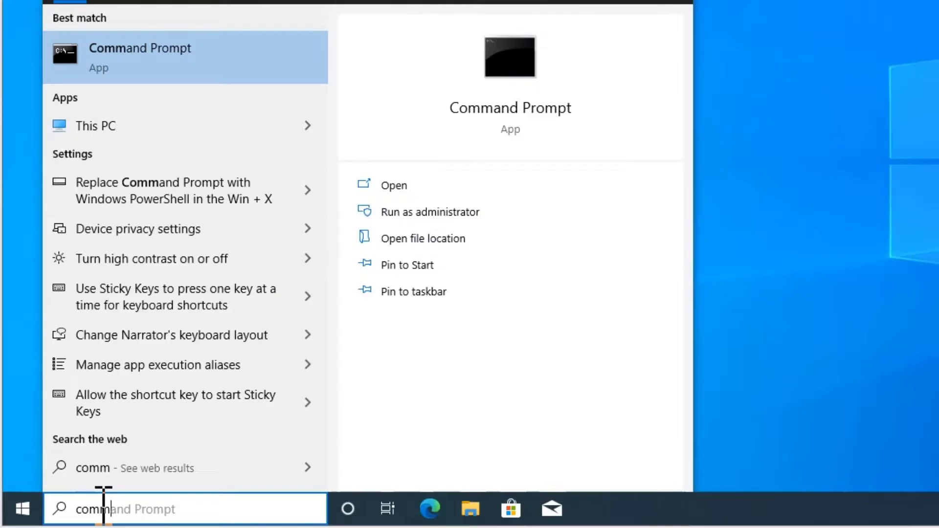
{"action": "left_click", "coordinate": [509, 119]}
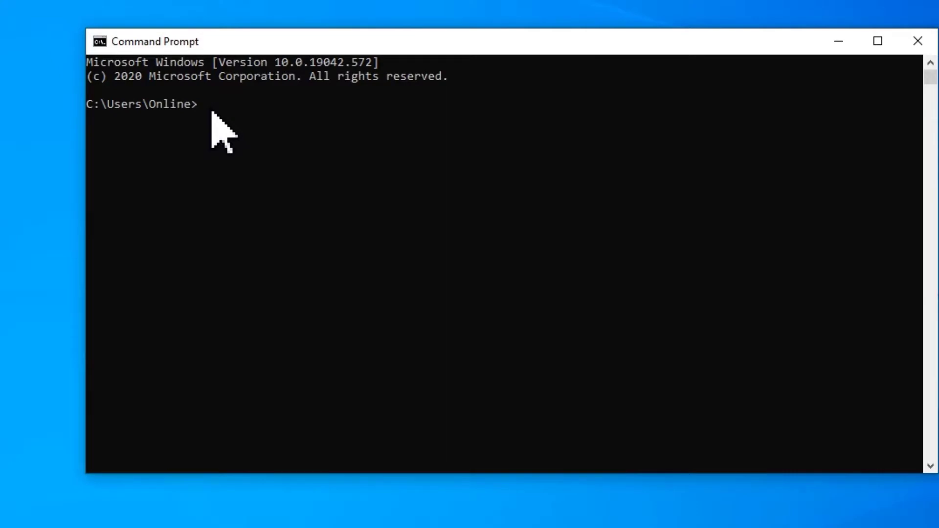
Flush the DNS resolver cache by running ipconfig /flushdns in Command Prompt
{"action": "type", "text": "ip"}
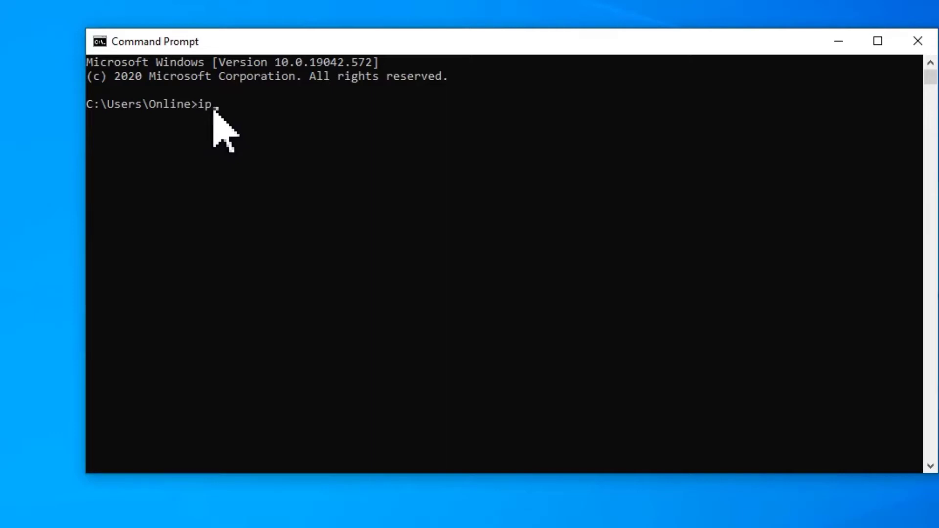
{"action": "type", "text": "config /fl"}
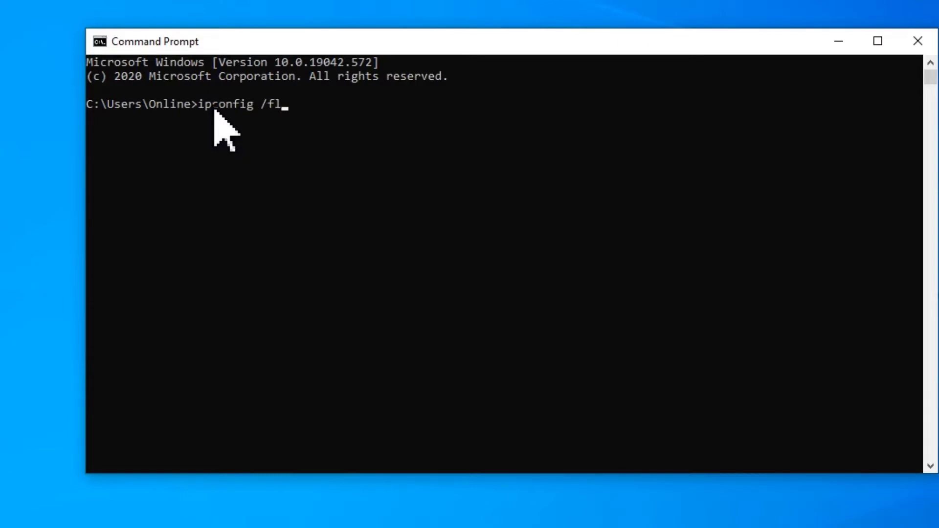
{"action": "type", "text": "ush"}
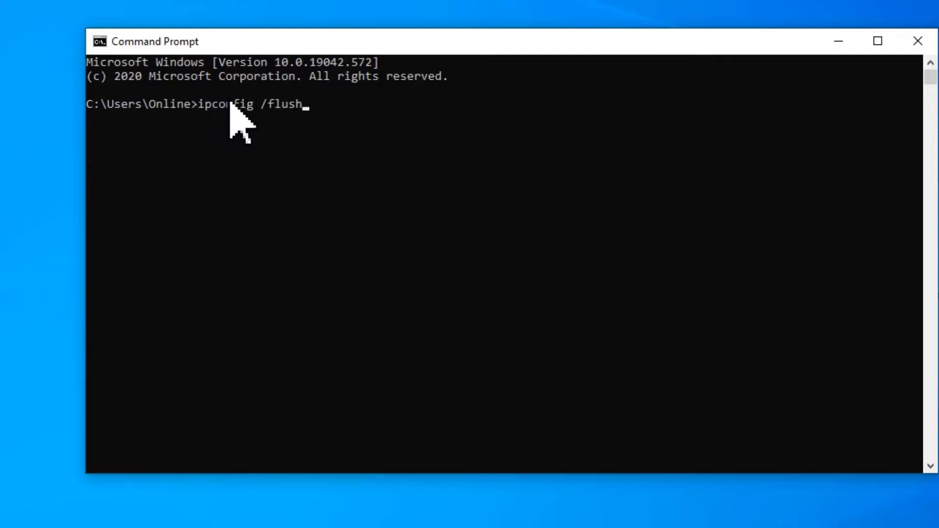
{"action": "type", "text": "dns"}
{"action": "key", "text": "Return"}
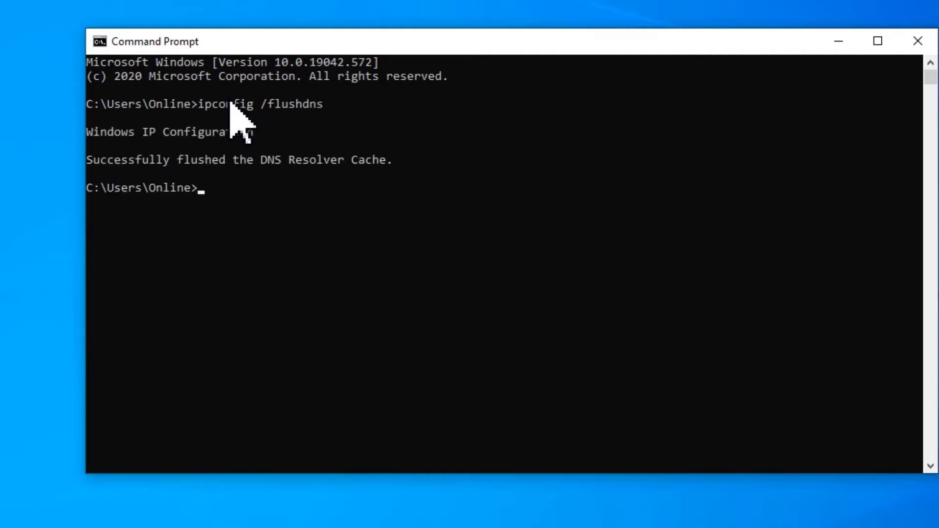